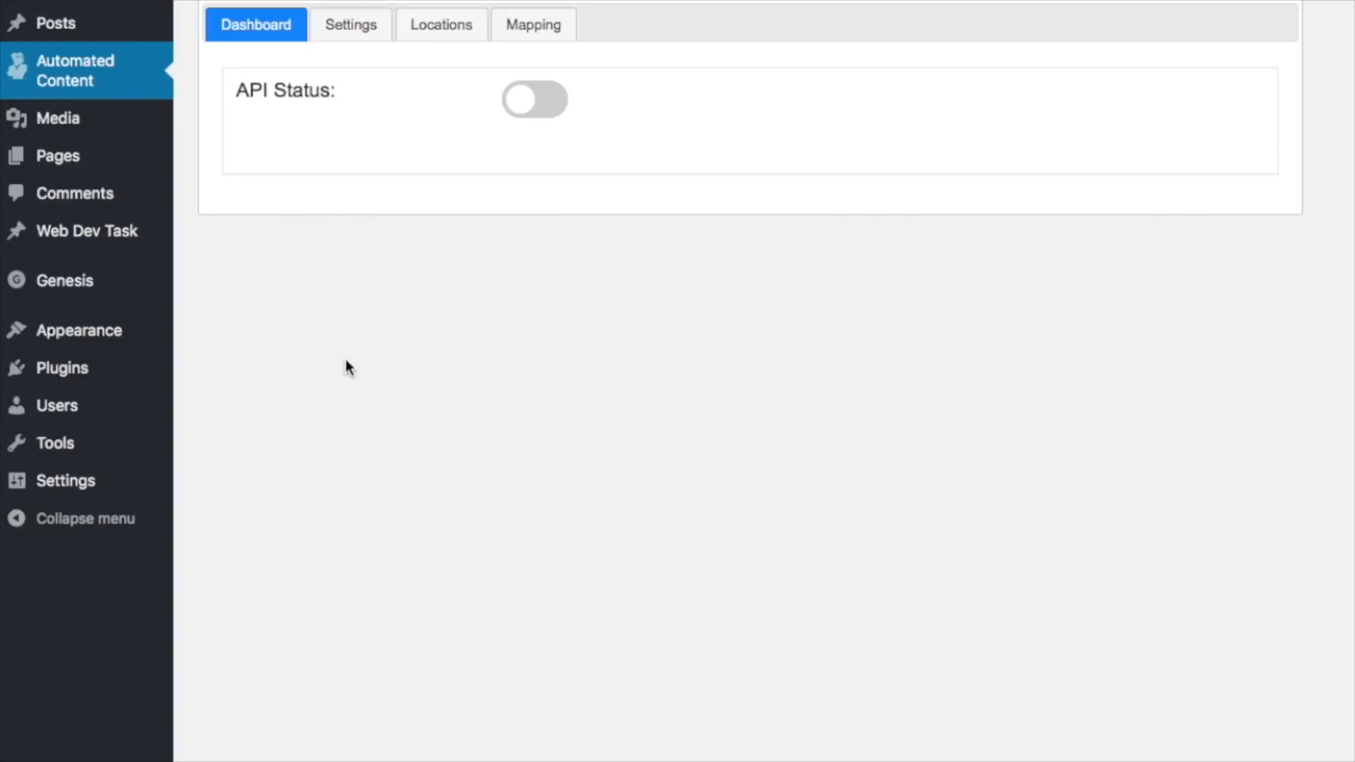
Open the Automated Content plugin's settings, select the placeholder API key and save the API settings
{"action": "left_click", "coordinate": [71, 71]}
{"action": "left_click", "coordinate": [353, 32]}
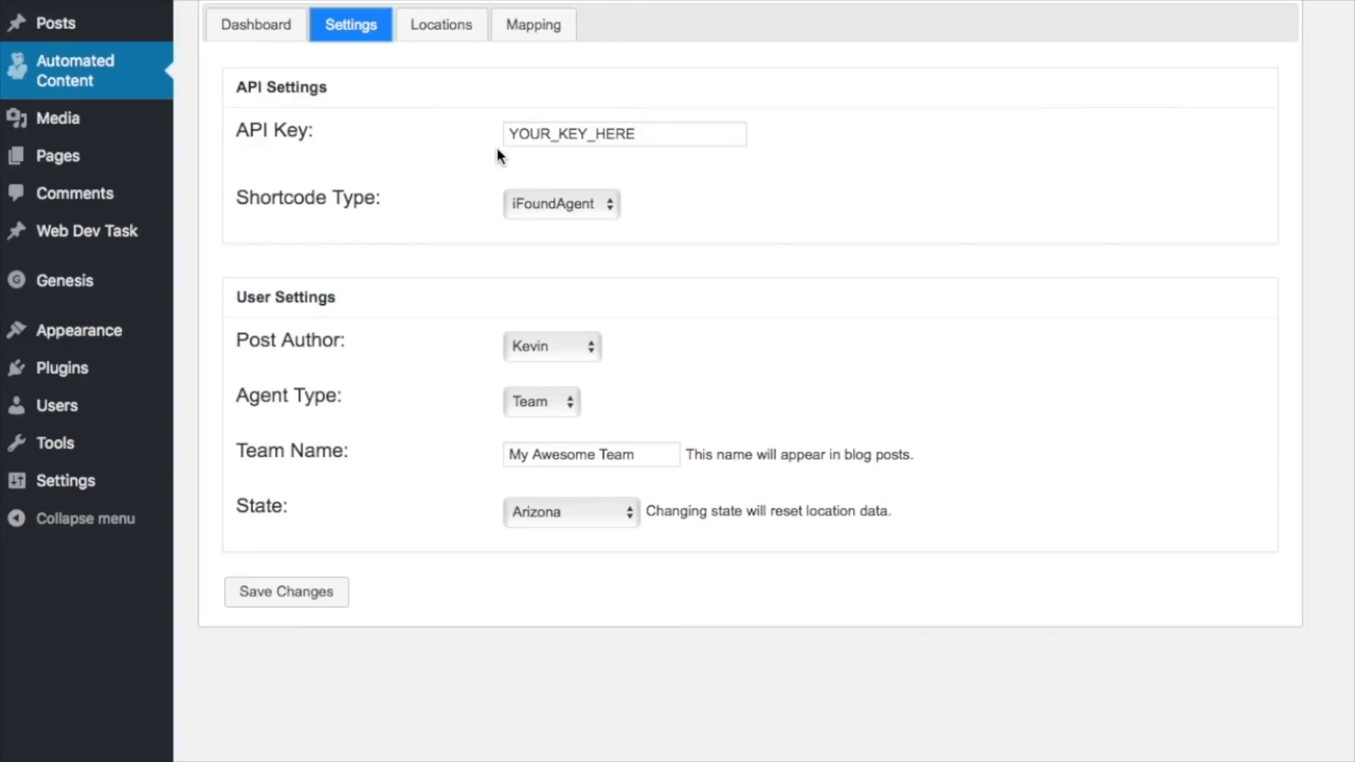
{"action": "left_click", "coordinate": [563, 133]}
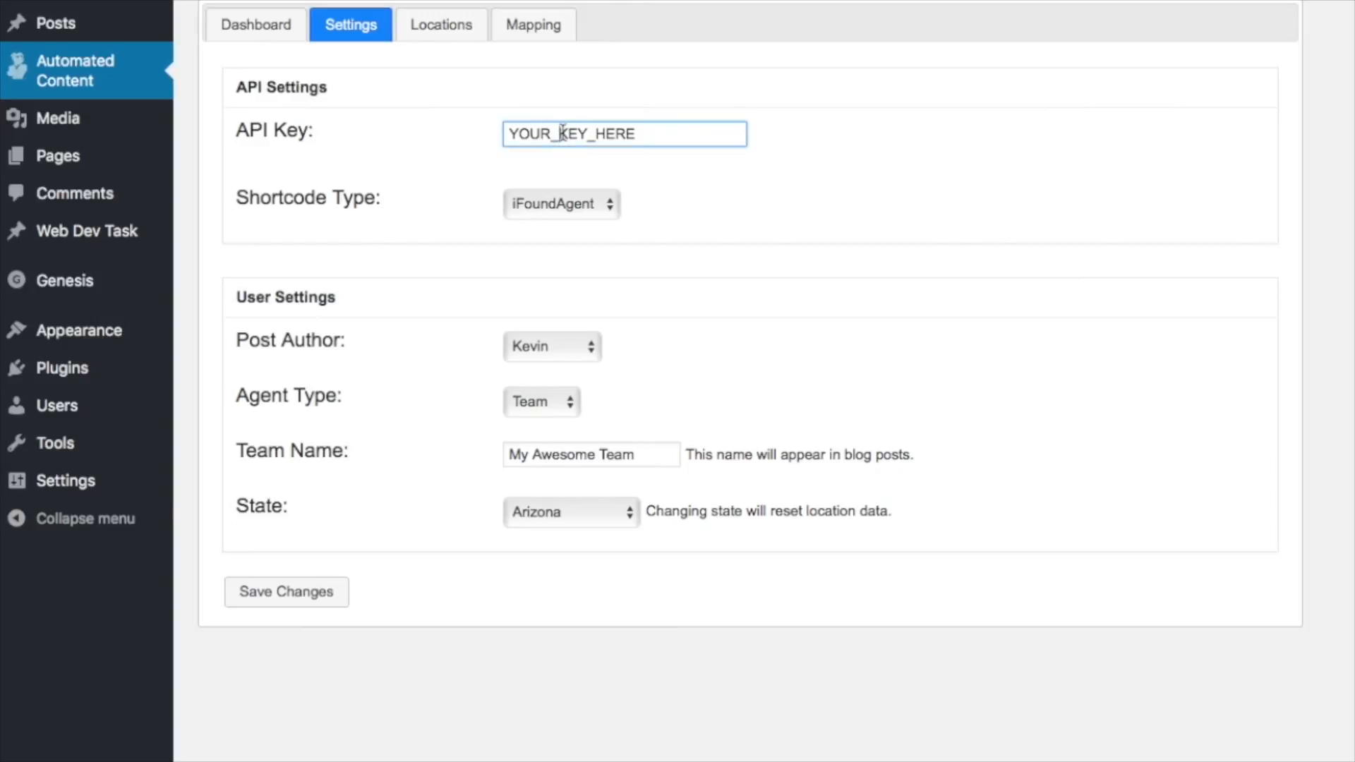
{"action": "double_click", "coordinate": [570, 134]}
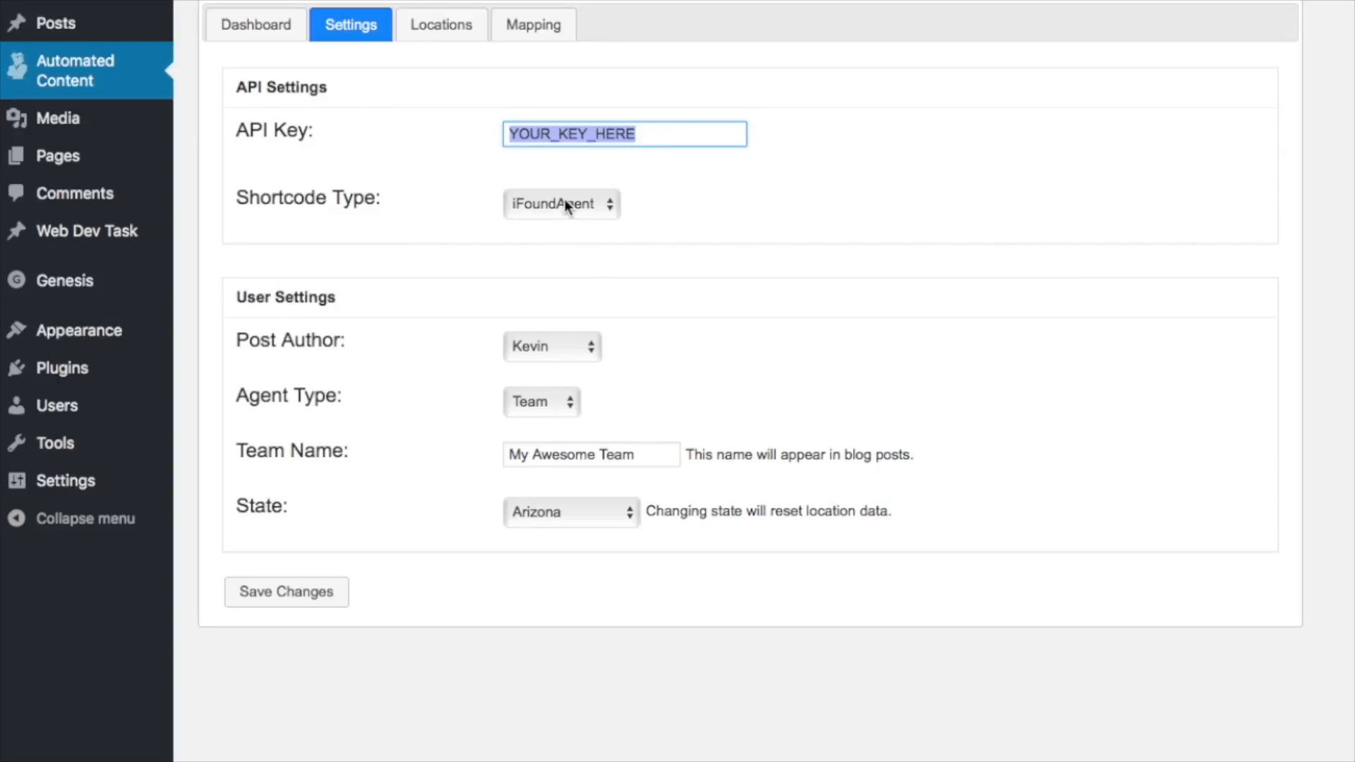
{"action": "left_click", "coordinate": [288, 597]}
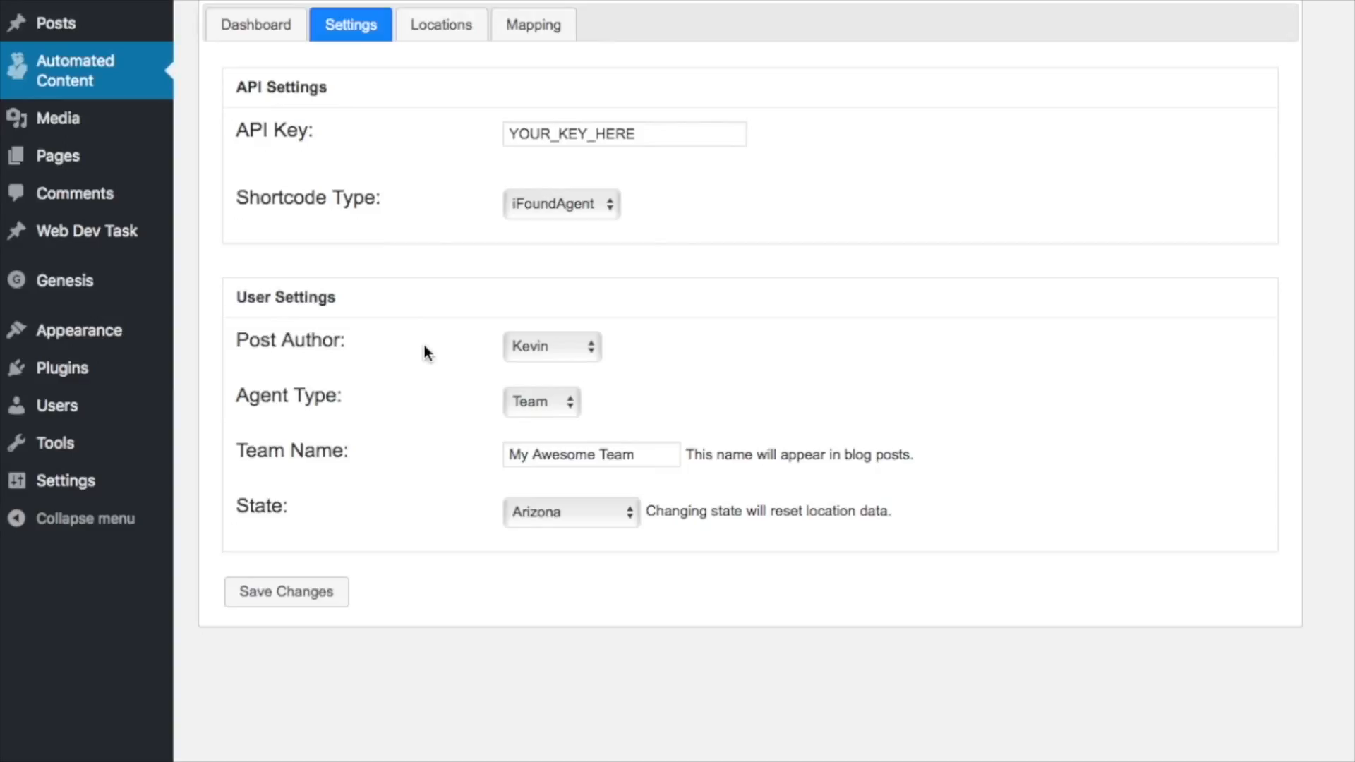
Choose the post author, the agent type Team and the state Arizona in the user settings, and save them
{"action": "left_click", "coordinate": [582, 351]}
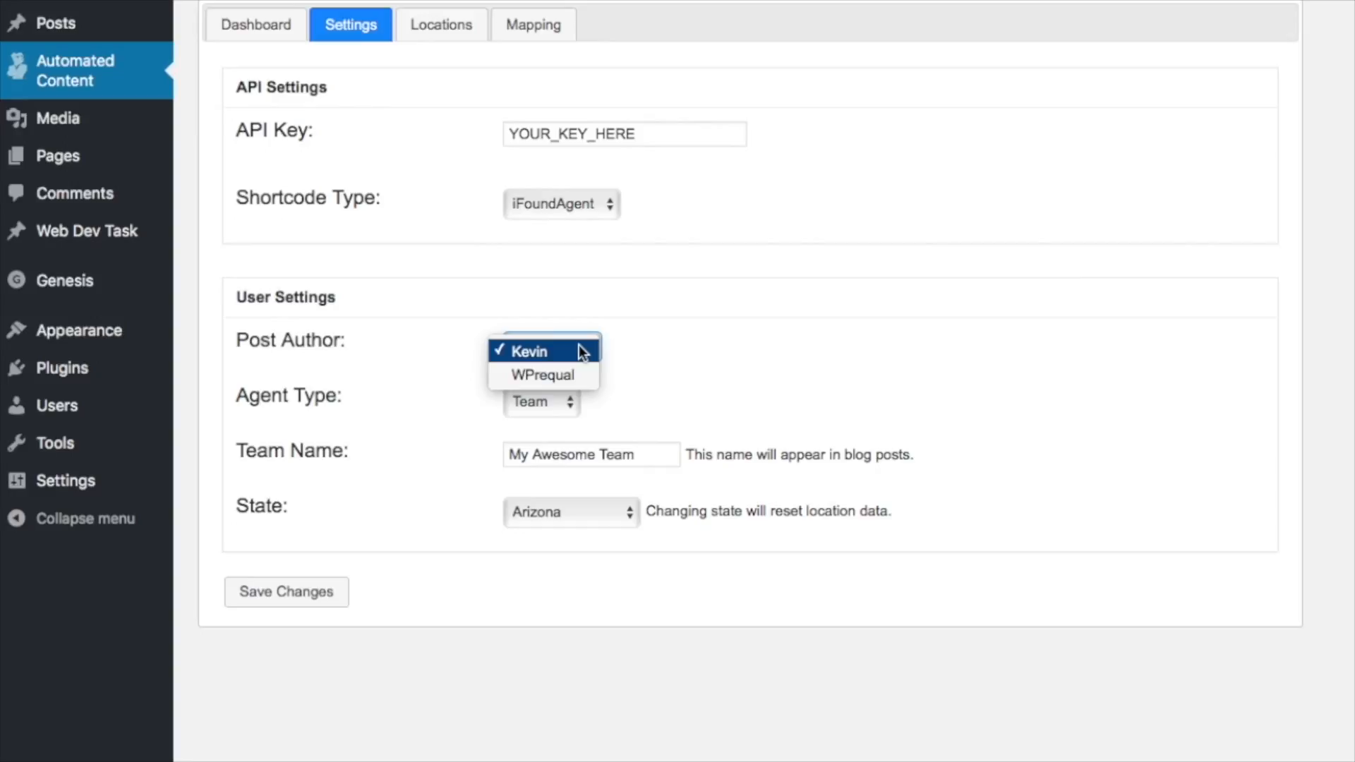
{"action": "left_click", "coordinate": [532, 355]}
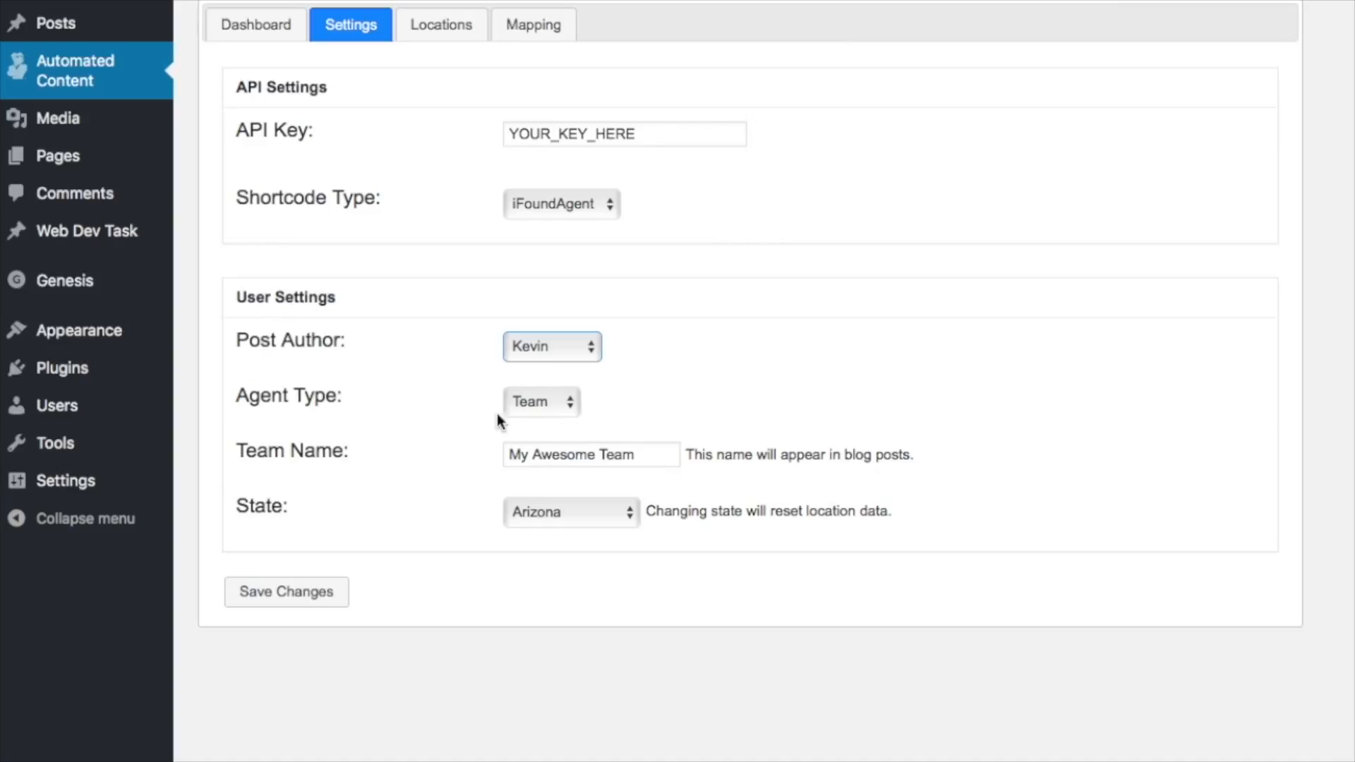
{"action": "left_click", "coordinate": [570, 407]}
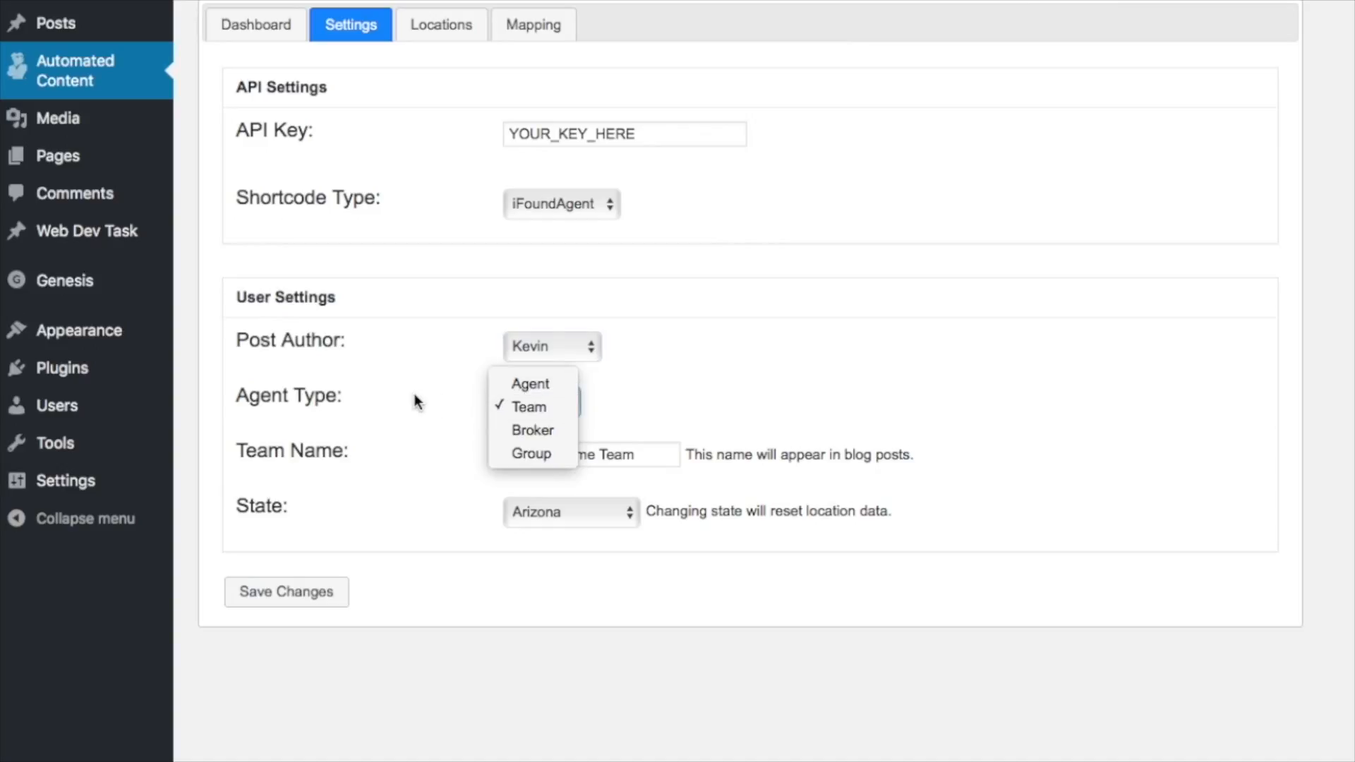
{"action": "left_click", "coordinate": [526, 402]}
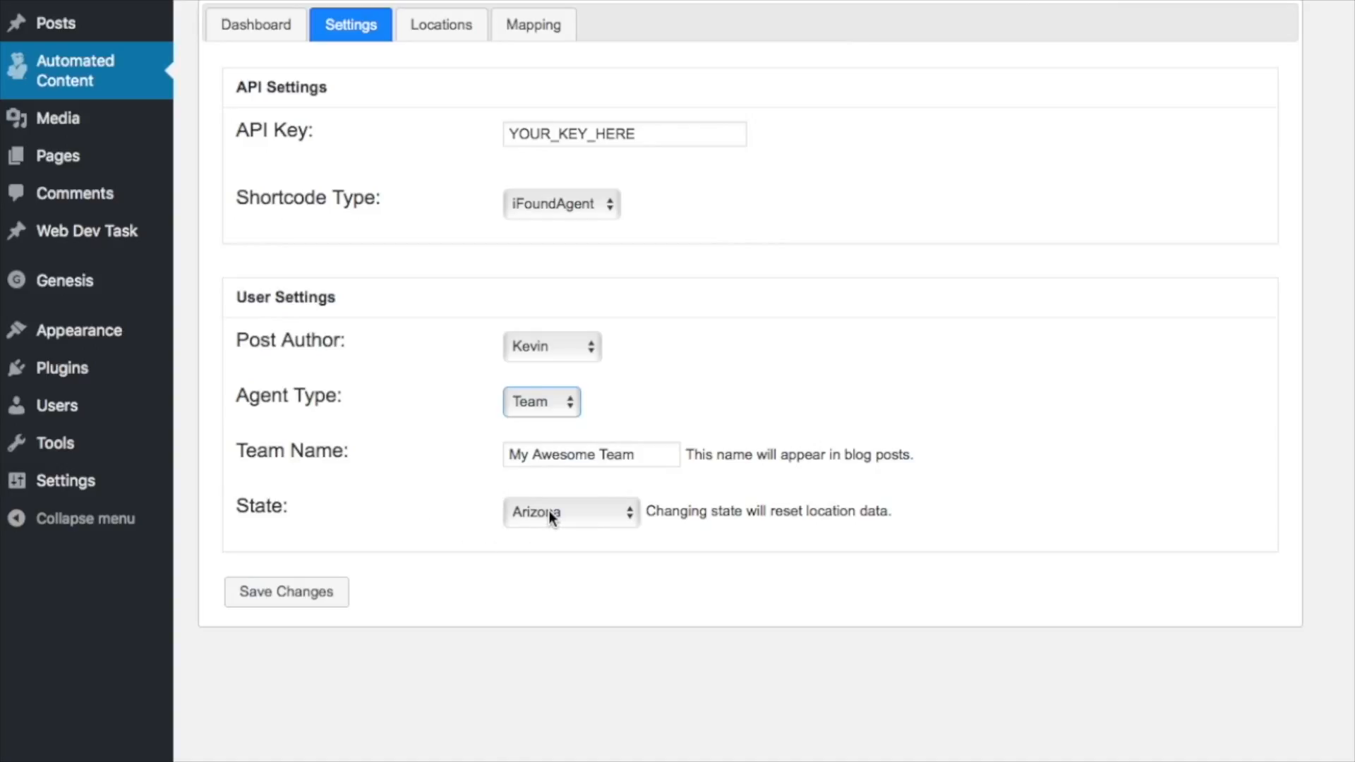
{"action": "left_click", "coordinate": [579, 518]}
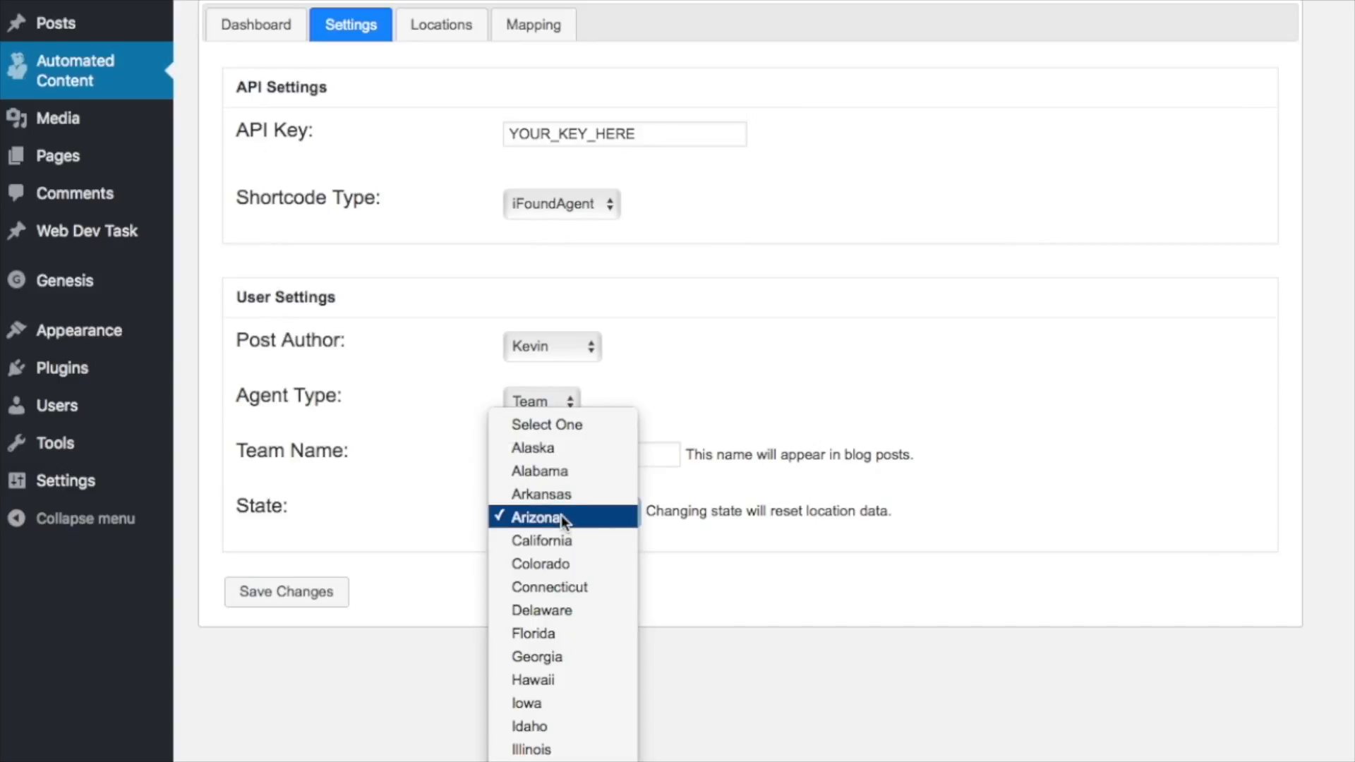
{"action": "left_click", "coordinate": [561, 515]}
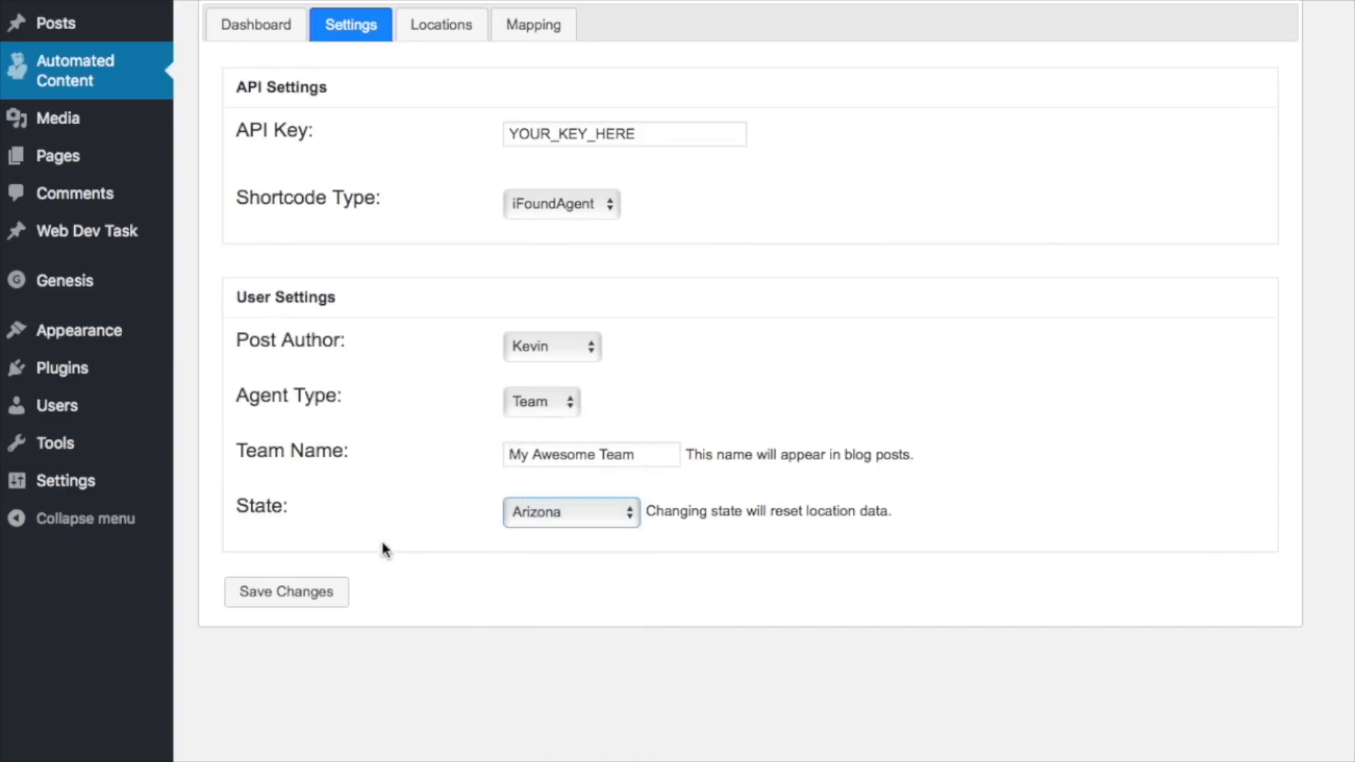
{"action": "left_click", "coordinate": [288, 599]}
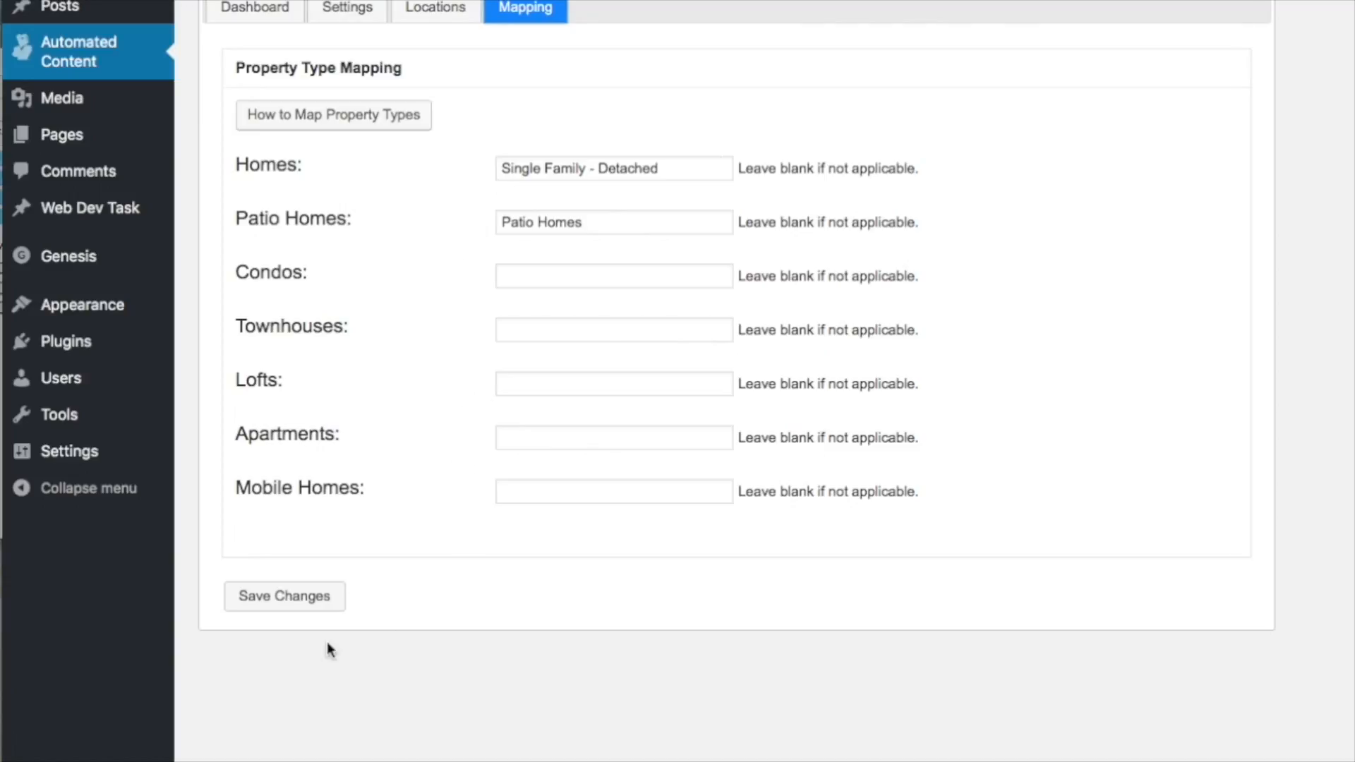
Review the Homes and Patio Homes entries in the property type mapping and save the mapping
{"action": "left_click", "coordinate": [562, 168]}
{"action": "left_click", "coordinate": [541, 225]}
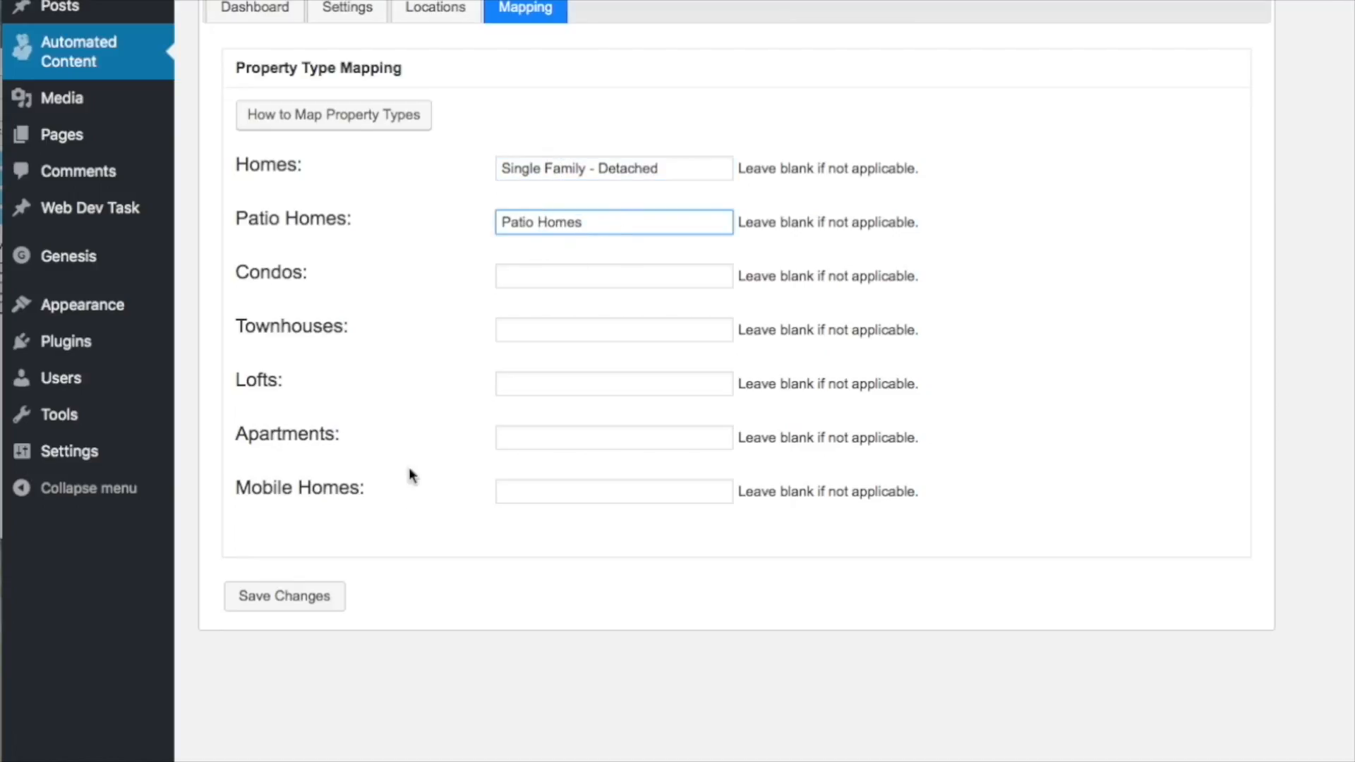
{"action": "left_click", "coordinate": [281, 602]}
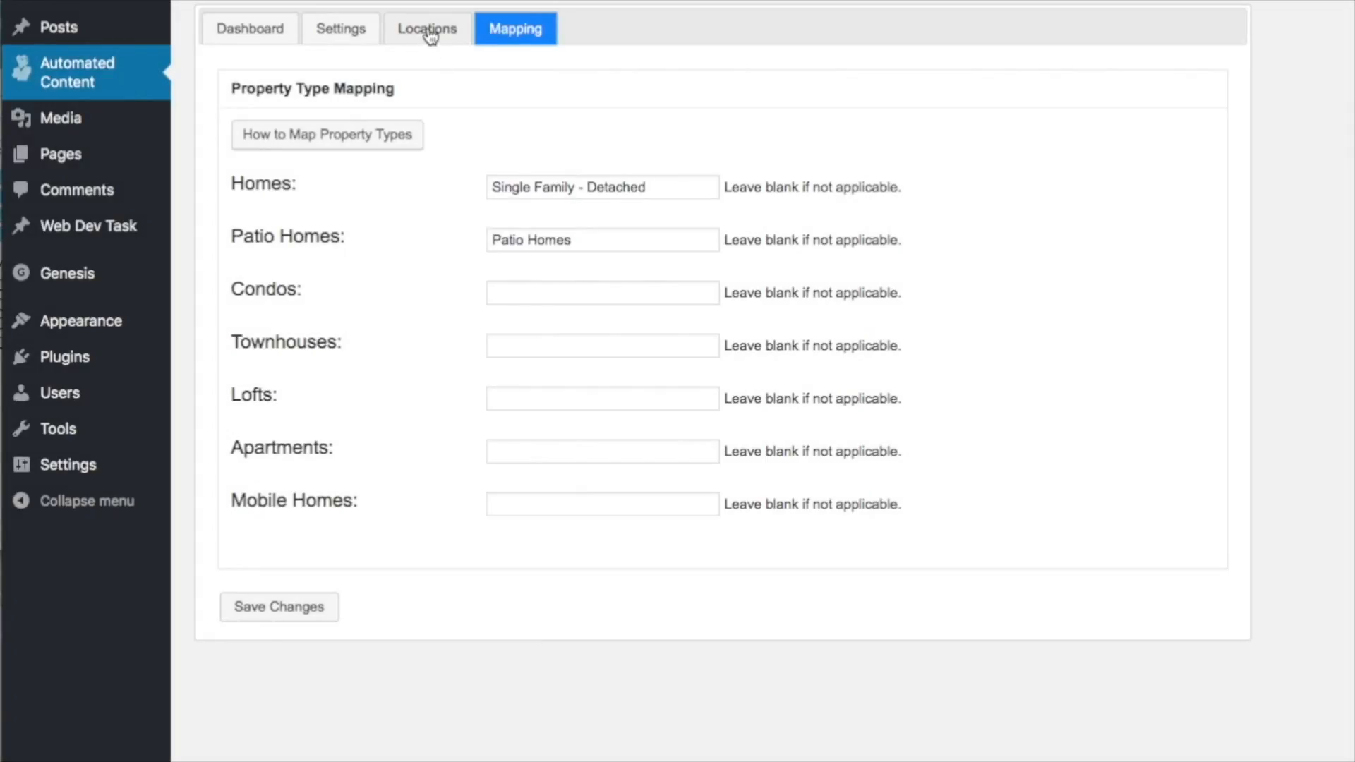
Expand the new city entry in the plugin's locations and set its city to Scottsdale
{"action": "left_click", "coordinate": [429, 32]}
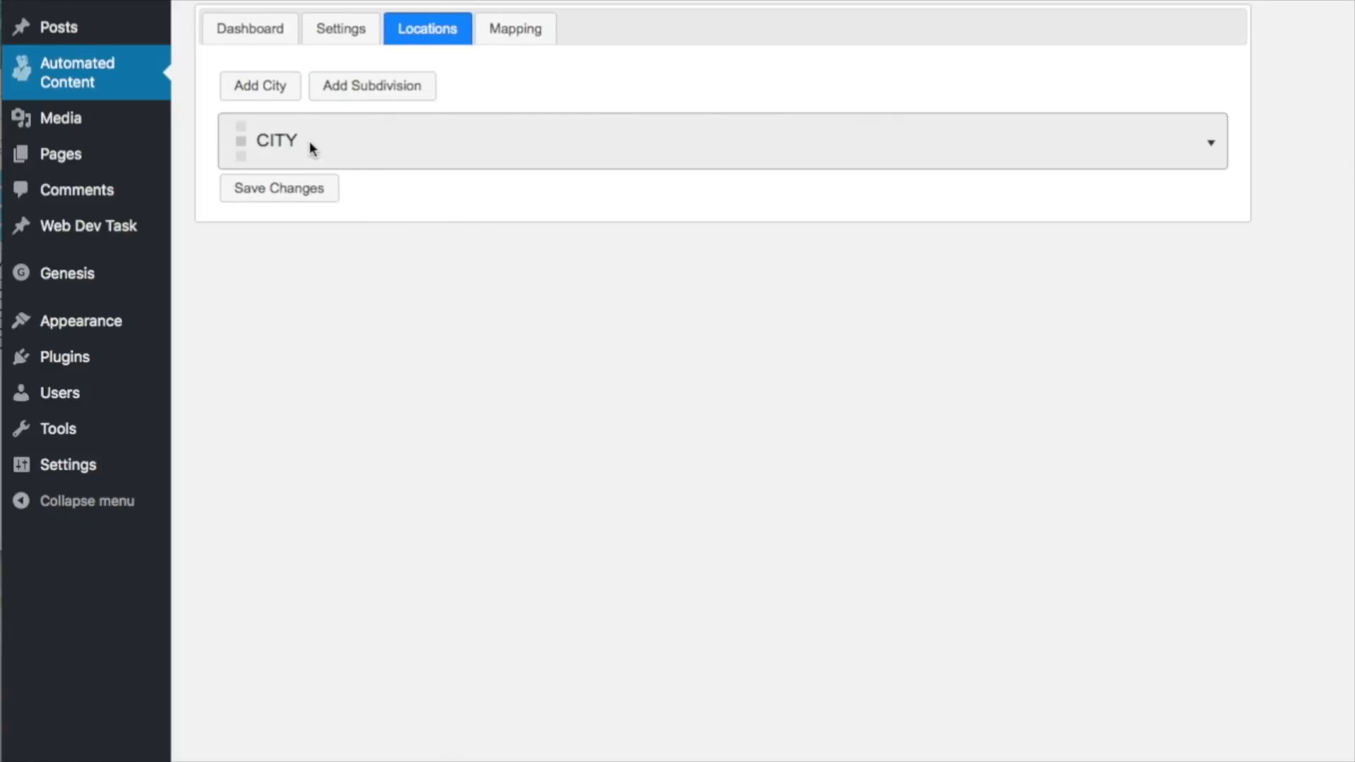
{"action": "left_click", "coordinate": [305, 141]}
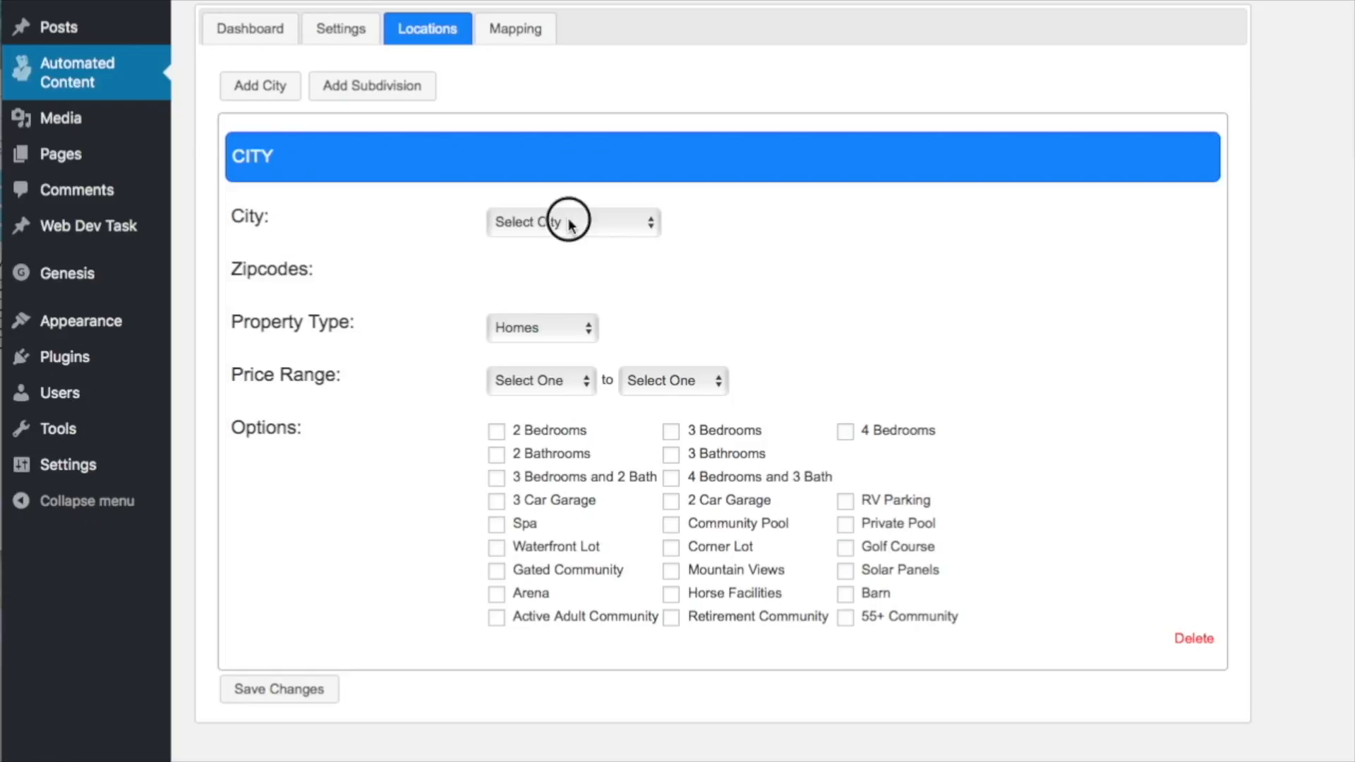
{"action": "left_click", "coordinate": [570, 224]}
{"action": "scroll", "coordinate": [569, 421], "scroll_direction": "down", "scroll_amount": 20}
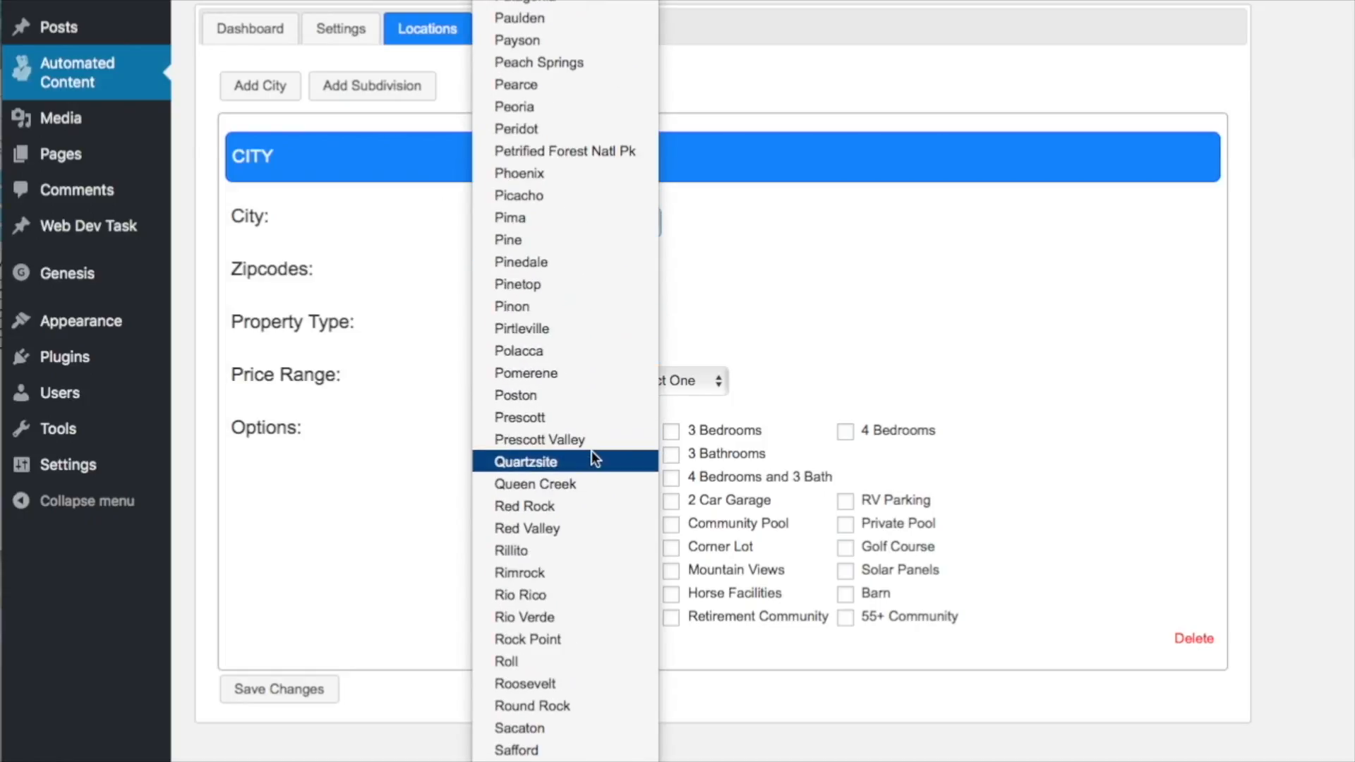
{"action": "scroll", "coordinate": [590, 427], "scroll_direction": "down", "scroll_amount": 10}
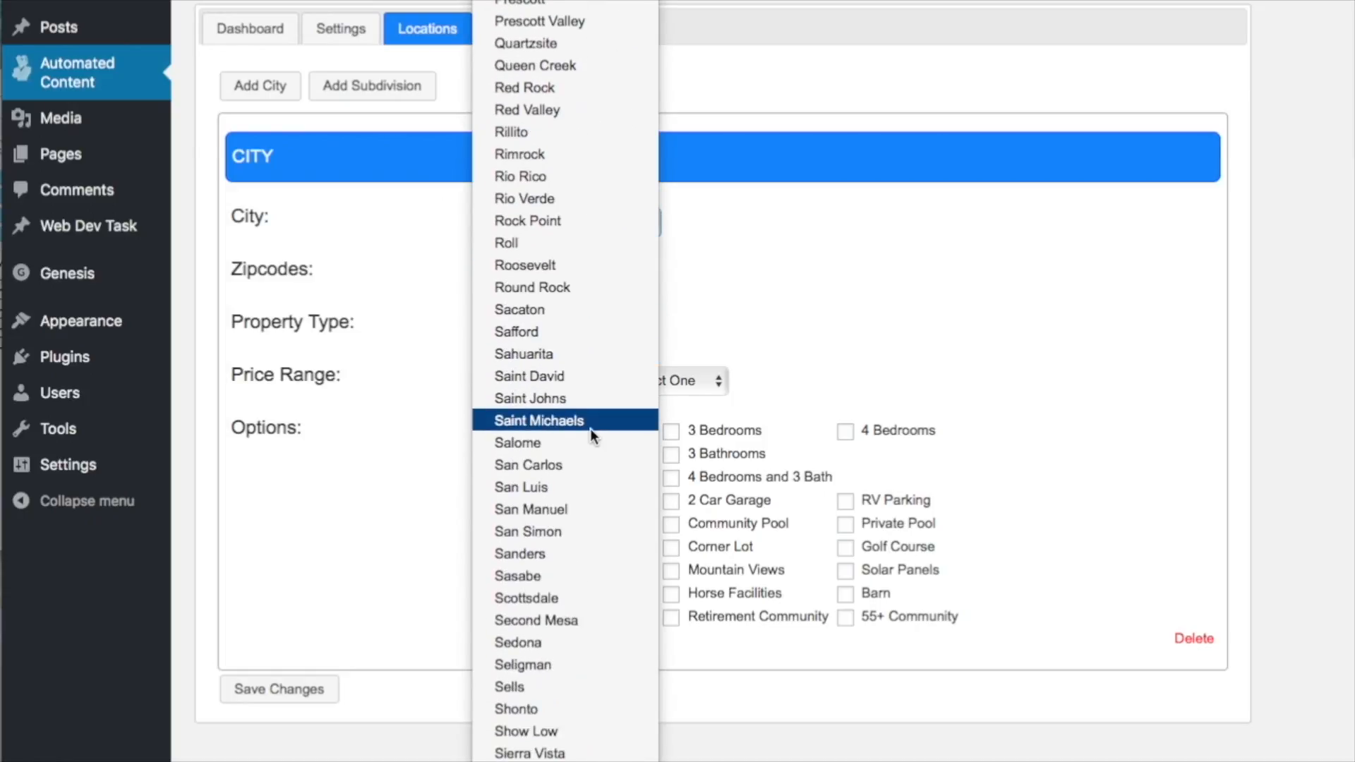
{"action": "scroll", "coordinate": [590, 429], "scroll_direction": "down", "scroll_amount": 6}
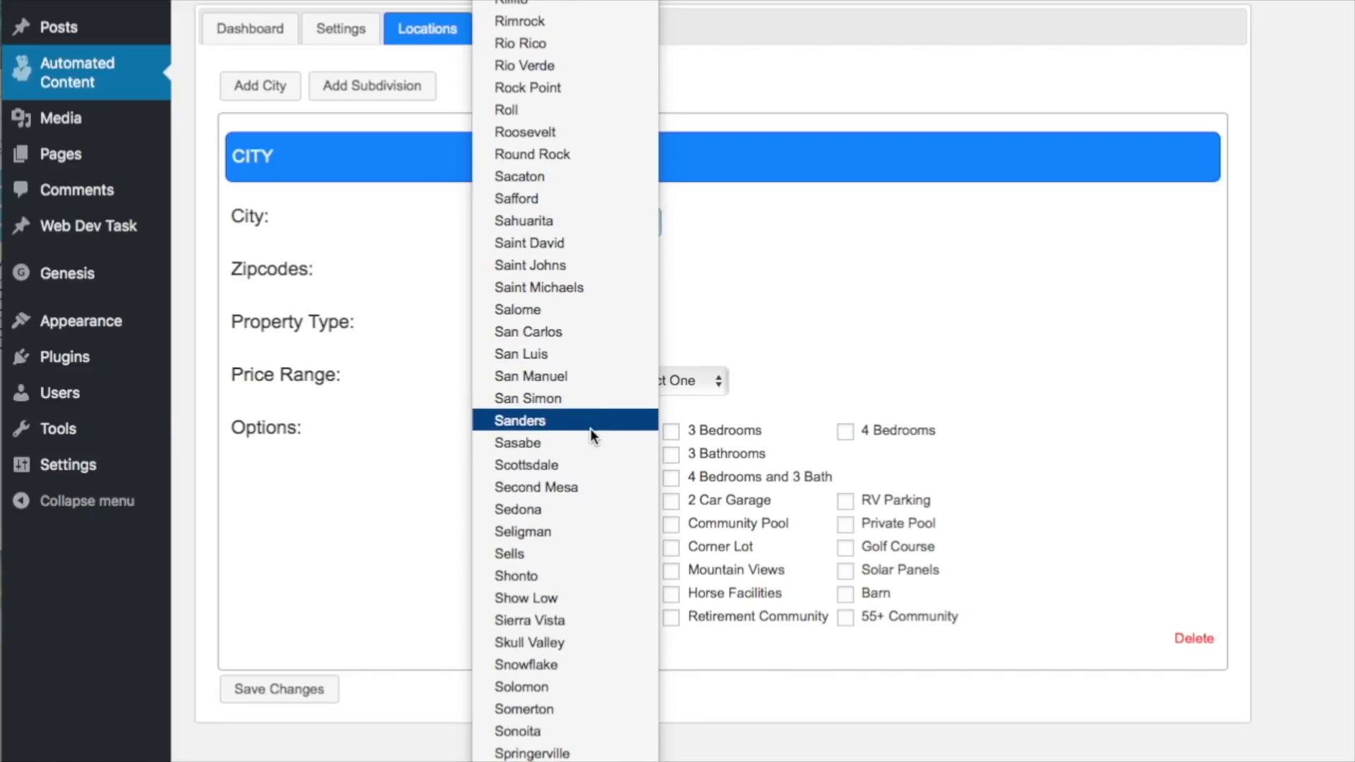
{"action": "left_click", "coordinate": [528, 464]}
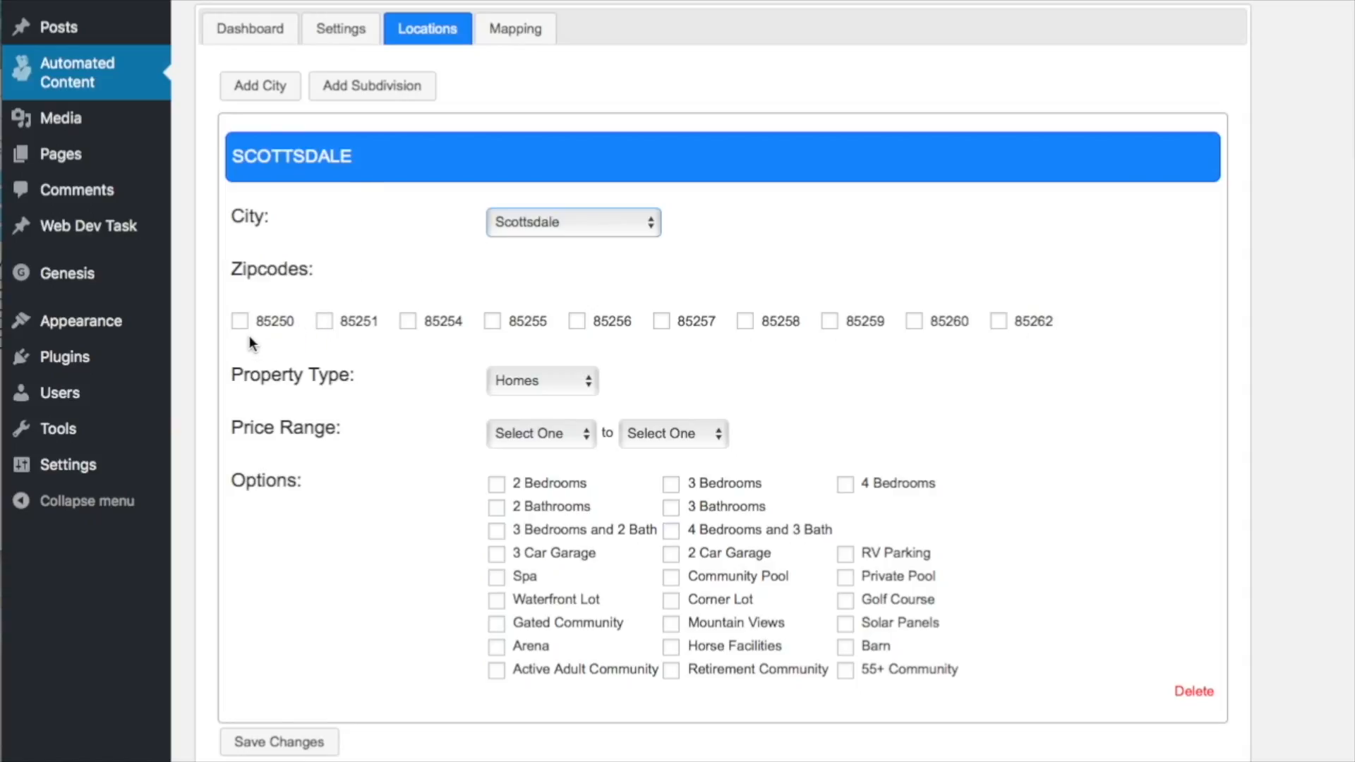
Include zipcodes 85250 and 85251 for Scottsdale and set the property type to Patio Homes
{"action": "left_click", "coordinate": [326, 323]}
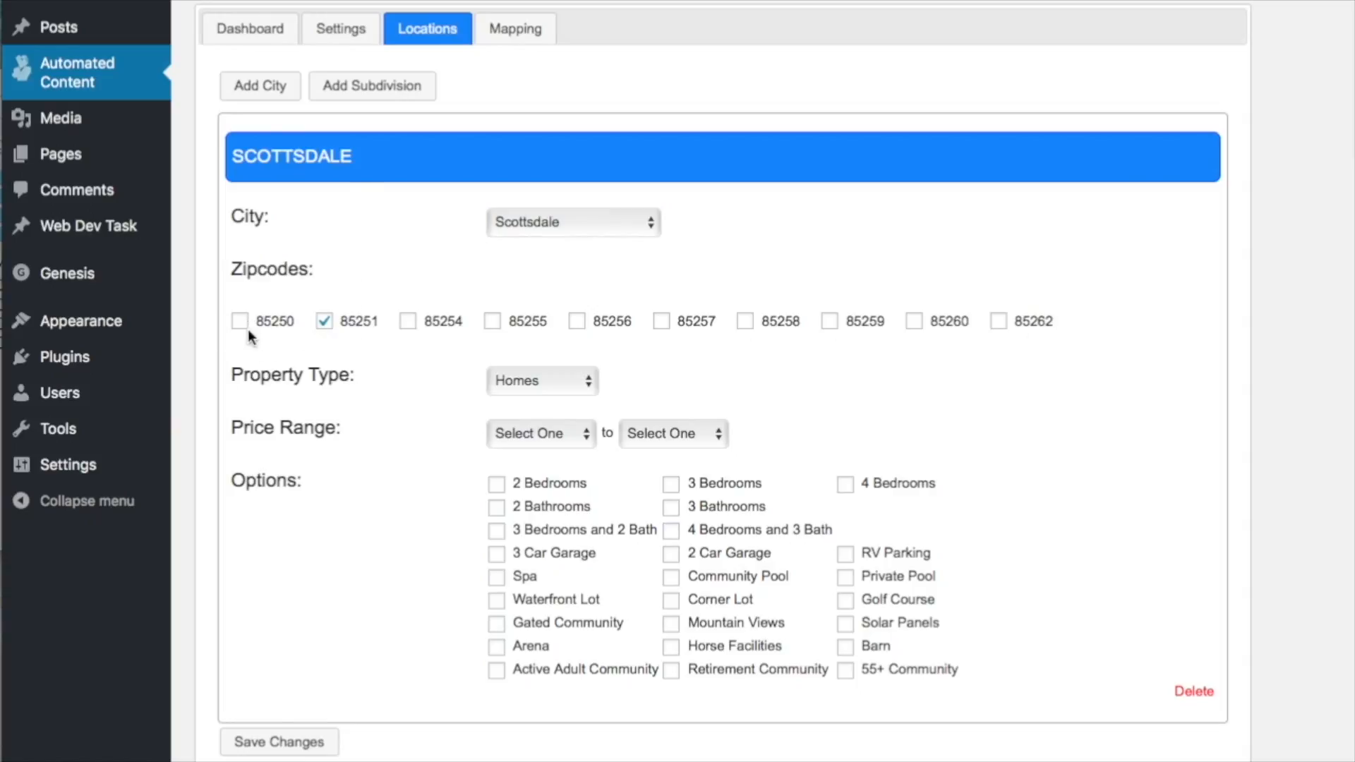
{"action": "left_click", "coordinate": [241, 324]}
{"action": "left_click", "coordinate": [519, 387]}
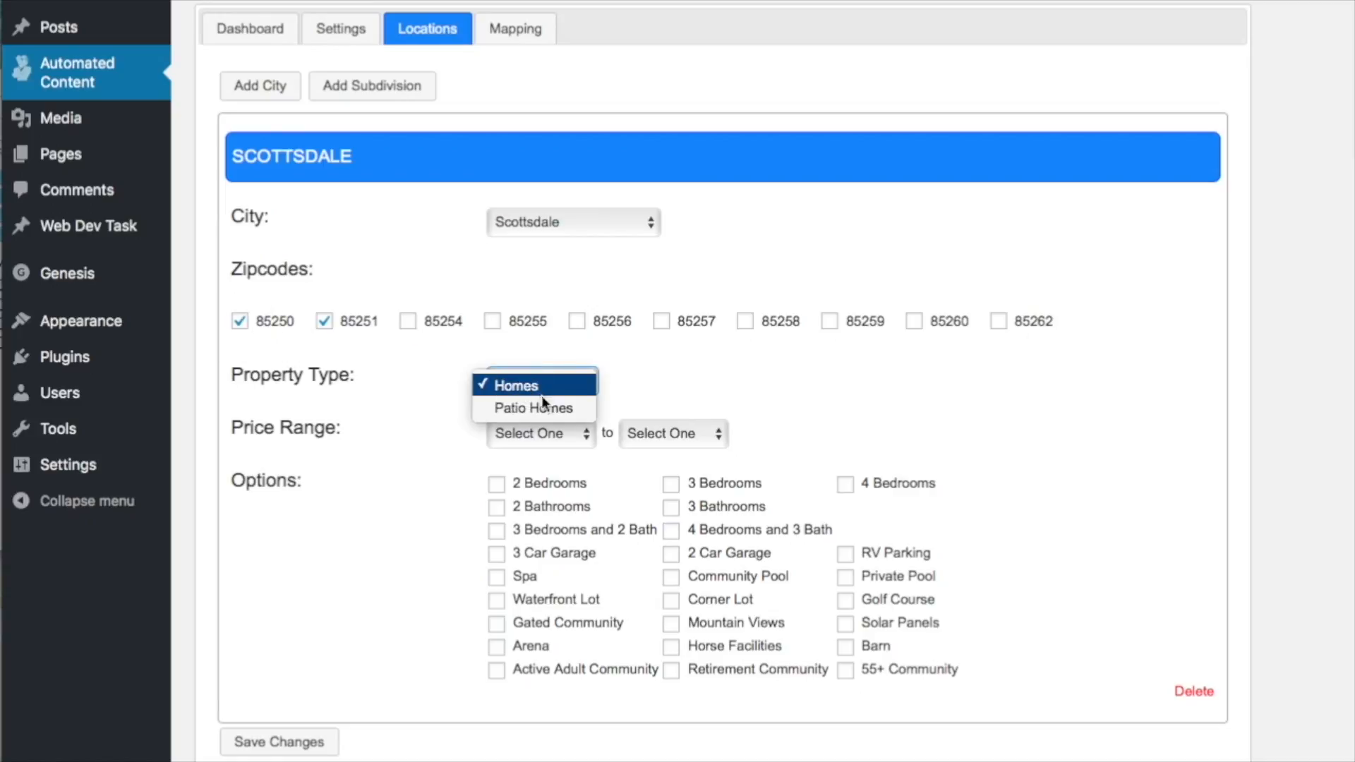
{"action": "left_click", "coordinate": [539, 411]}
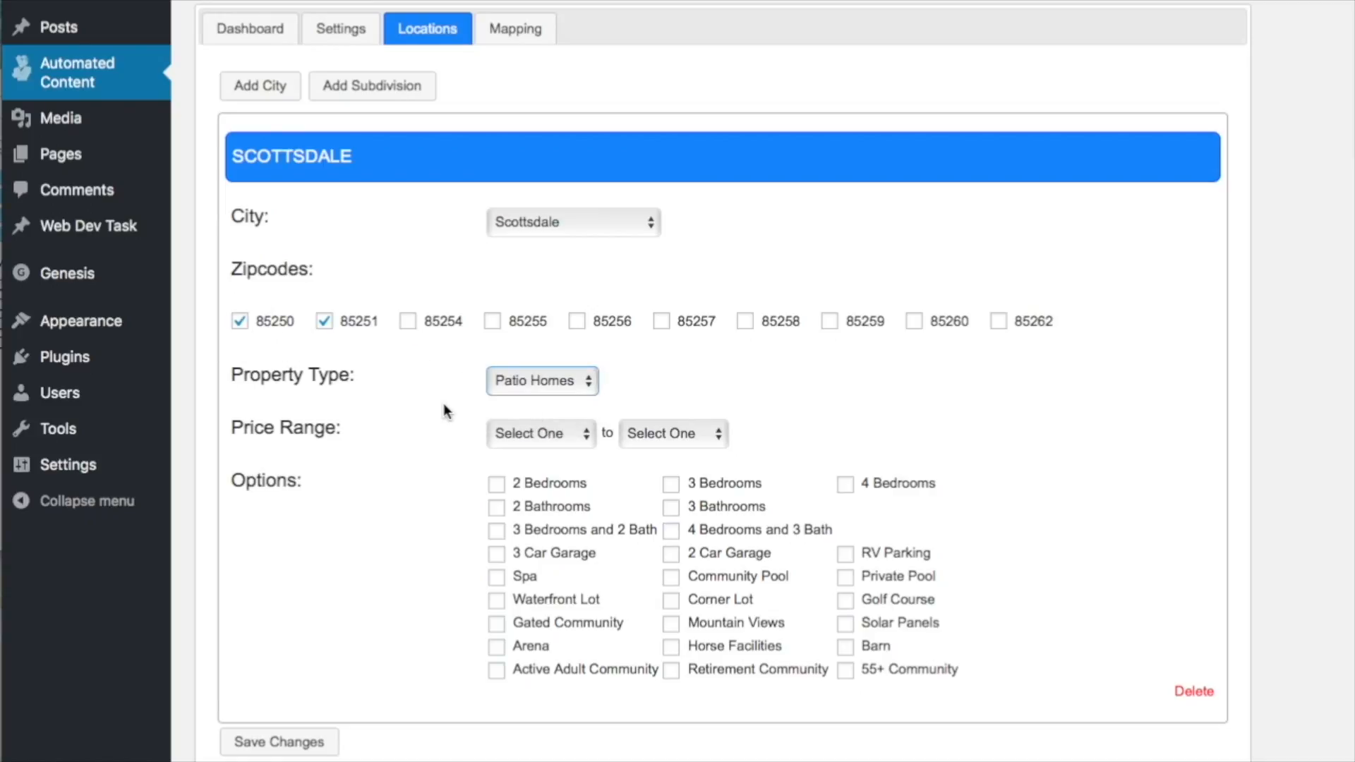
Set the Scottsdale entry's price range to $200,000 to $400,000
{"action": "left_click", "coordinate": [549, 438]}
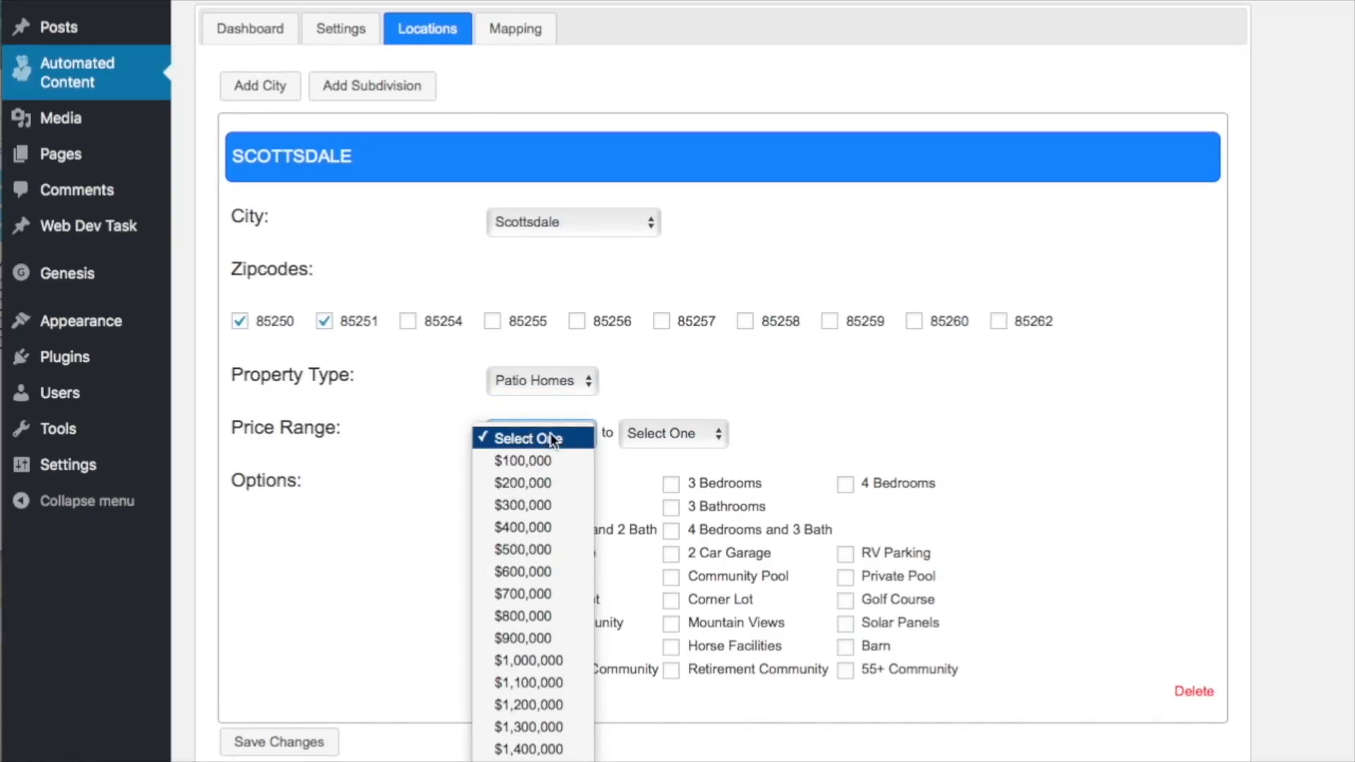
{"action": "left_click", "coordinate": [543, 484]}
{"action": "left_click", "coordinate": [671, 435]}
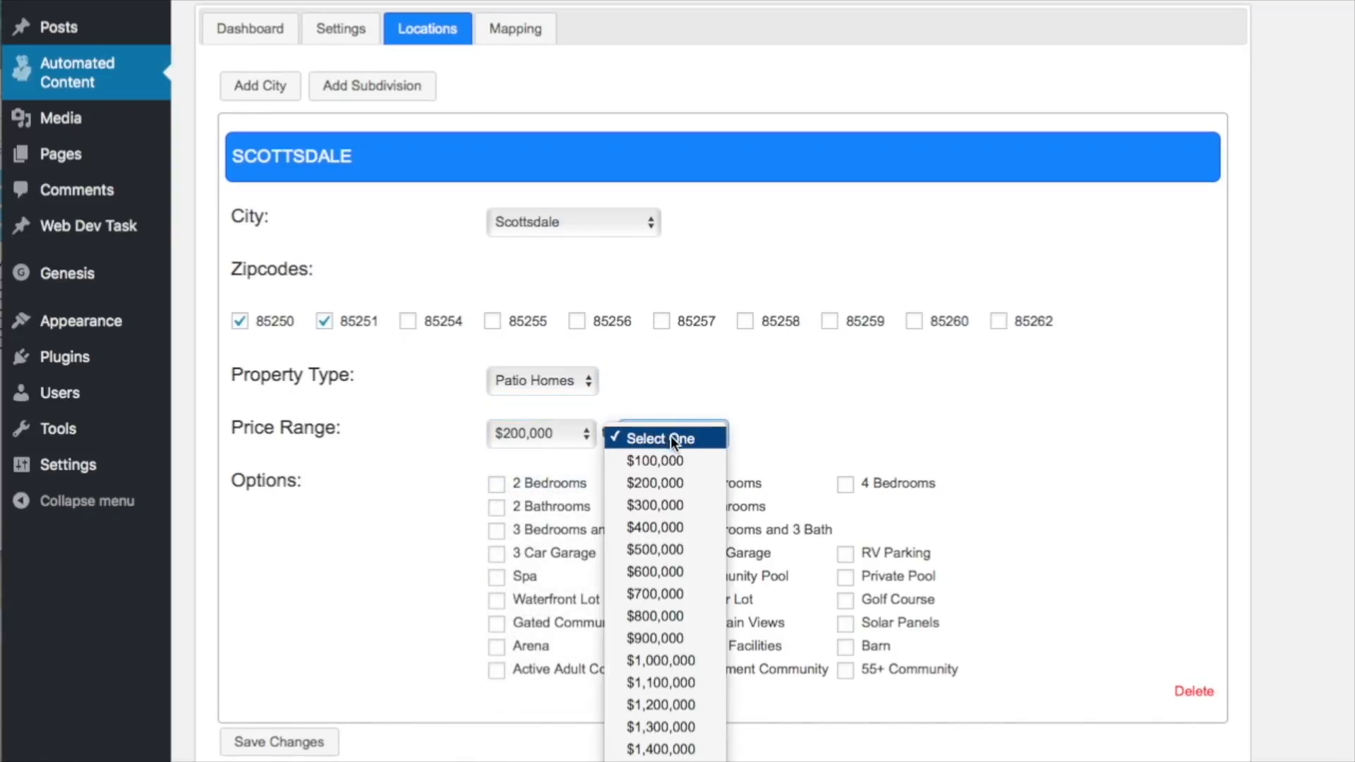
{"action": "left_click", "coordinate": [667, 526]}
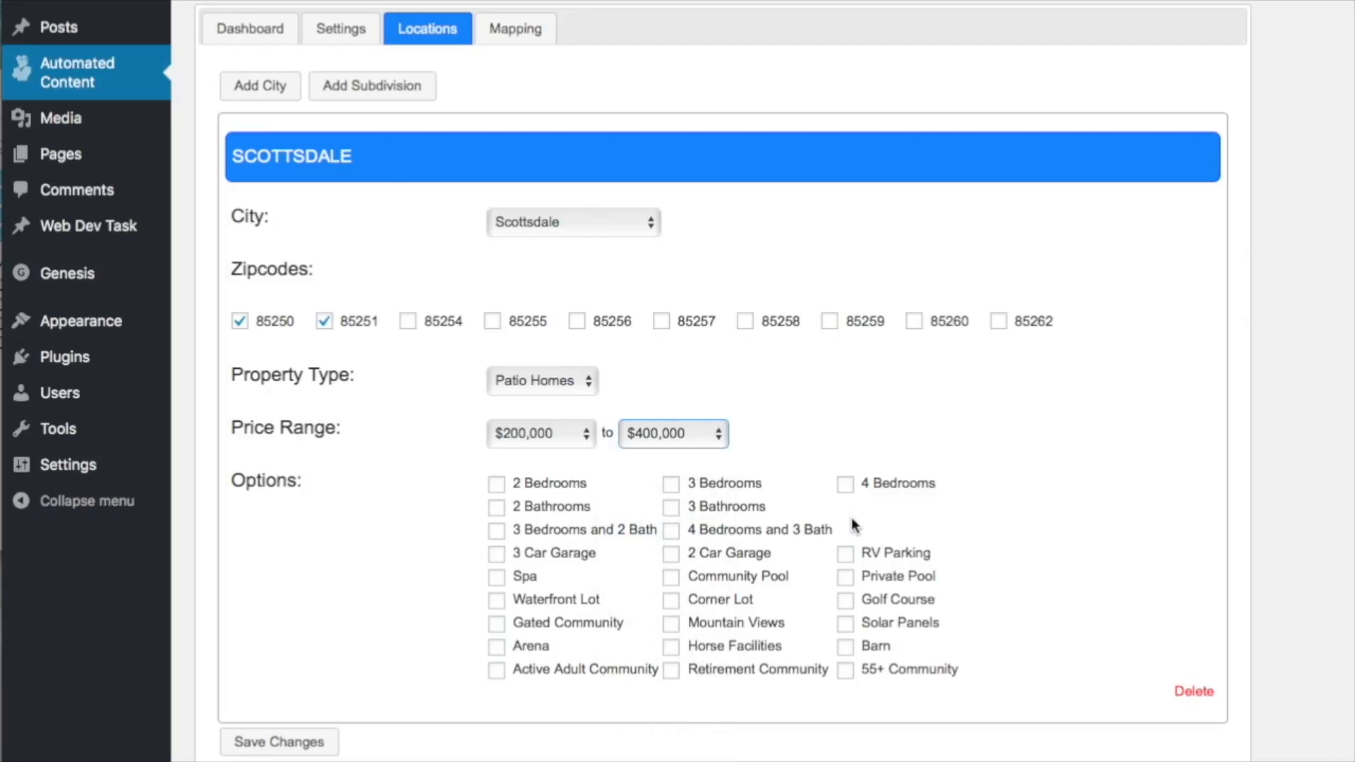
Enable the 3 Bedrooms, 2 Bathrooms and Community Pool options for Scottsdale and save the locations
{"action": "left_click", "coordinate": [671, 484]}
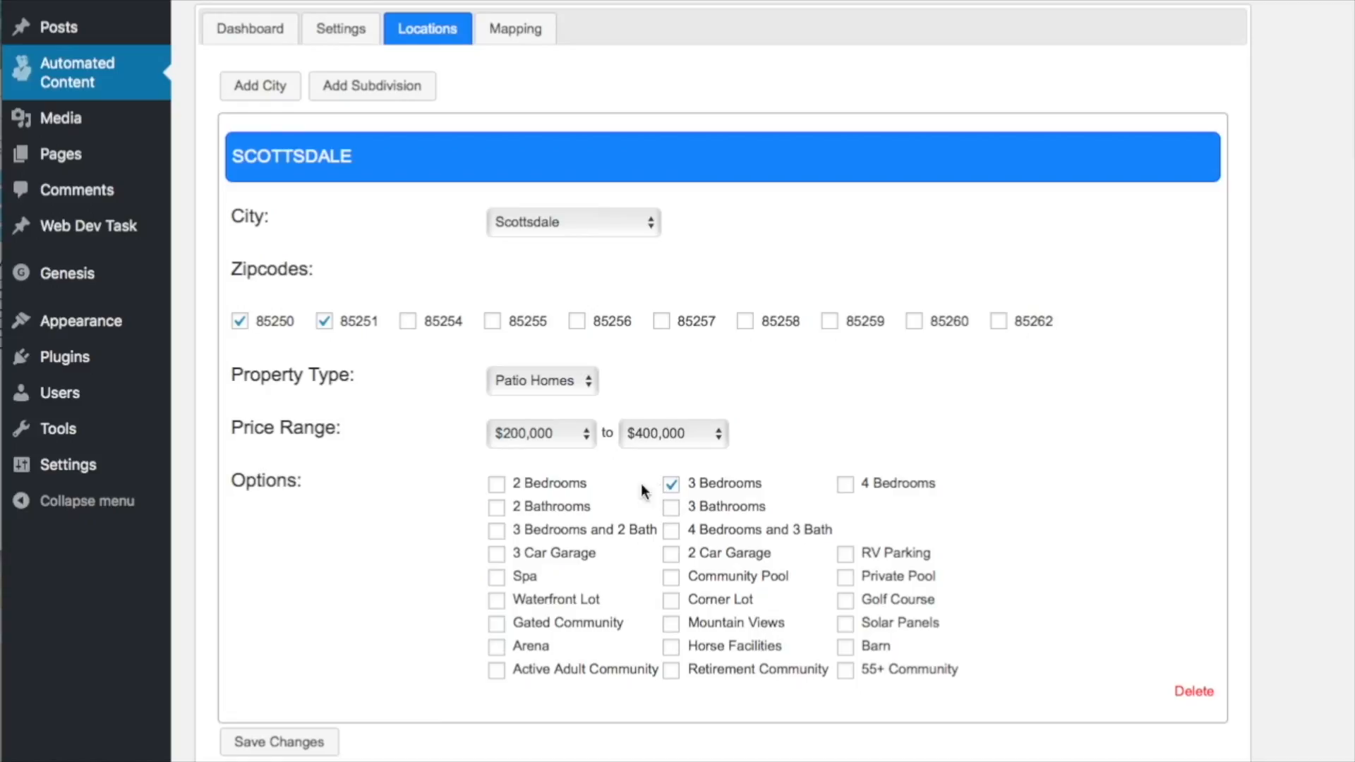
{"action": "left_click", "coordinate": [496, 507]}
{"action": "left_click", "coordinate": [672, 578]}
{"action": "left_click", "coordinate": [278, 745]}
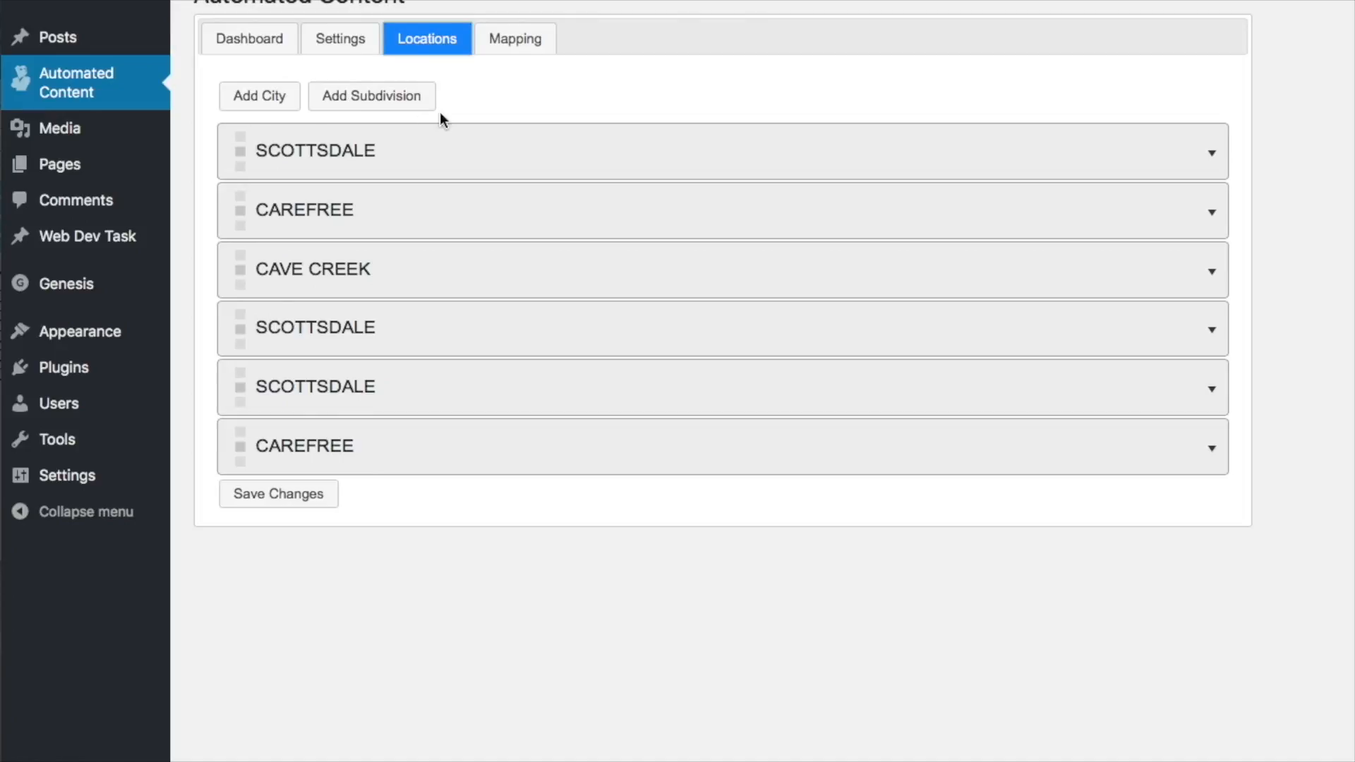
Add a new subdivision entry to the locations and set its city to Scottsdale
{"action": "left_click", "coordinate": [378, 95]}
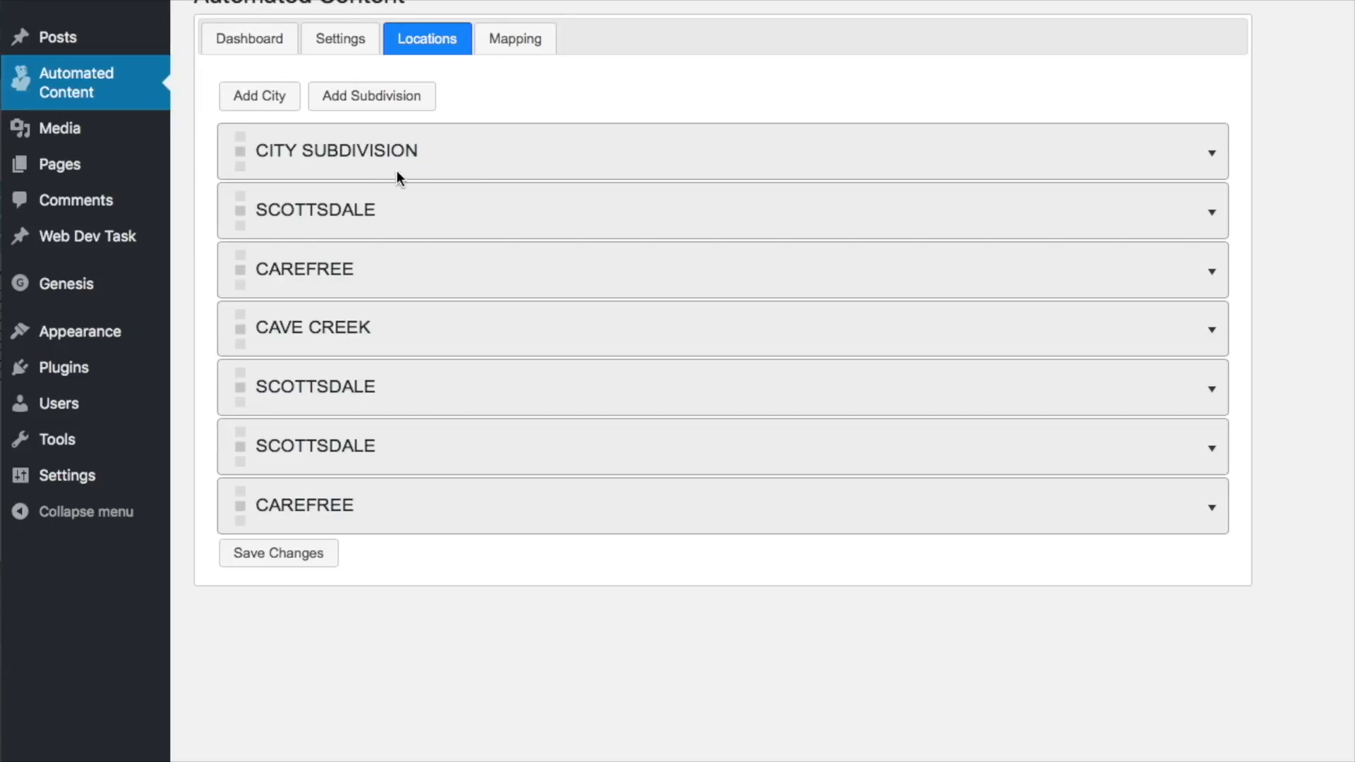
{"action": "left_click", "coordinate": [375, 152]}
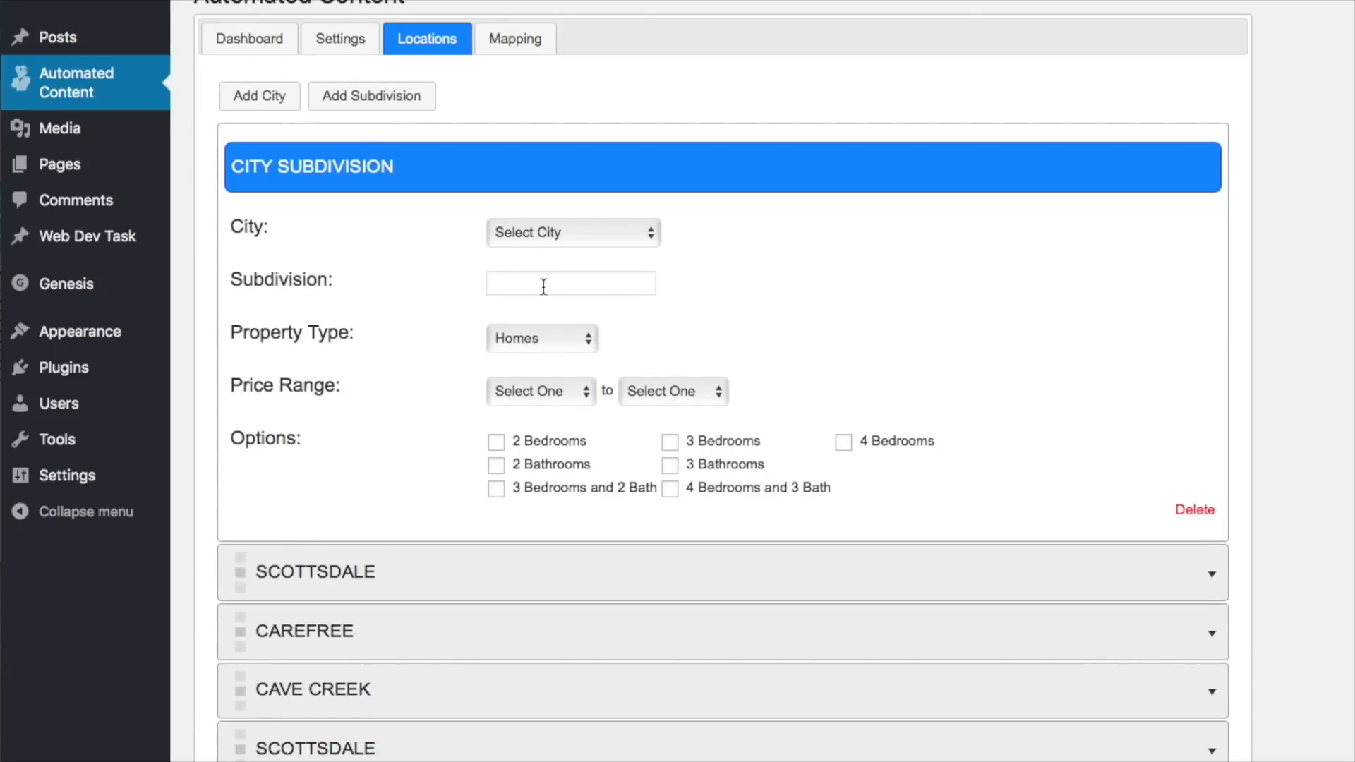
{"action": "left_click", "coordinate": [561, 231]}
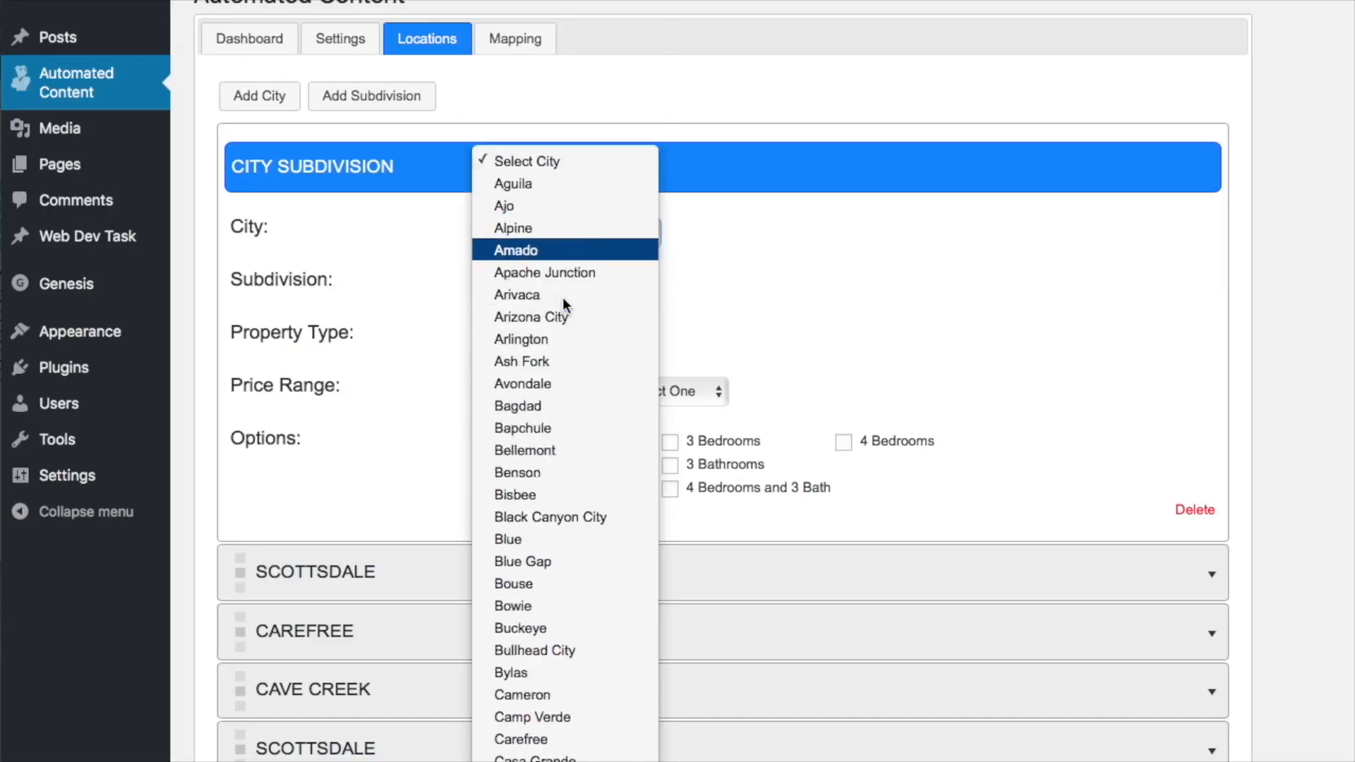
{"action": "scroll", "coordinate": [562, 298], "scroll_direction": "down", "scroll_amount": 15}
{"action": "scroll", "coordinate": [545, 412], "scroll_direction": "down", "scroll_amount": 6}
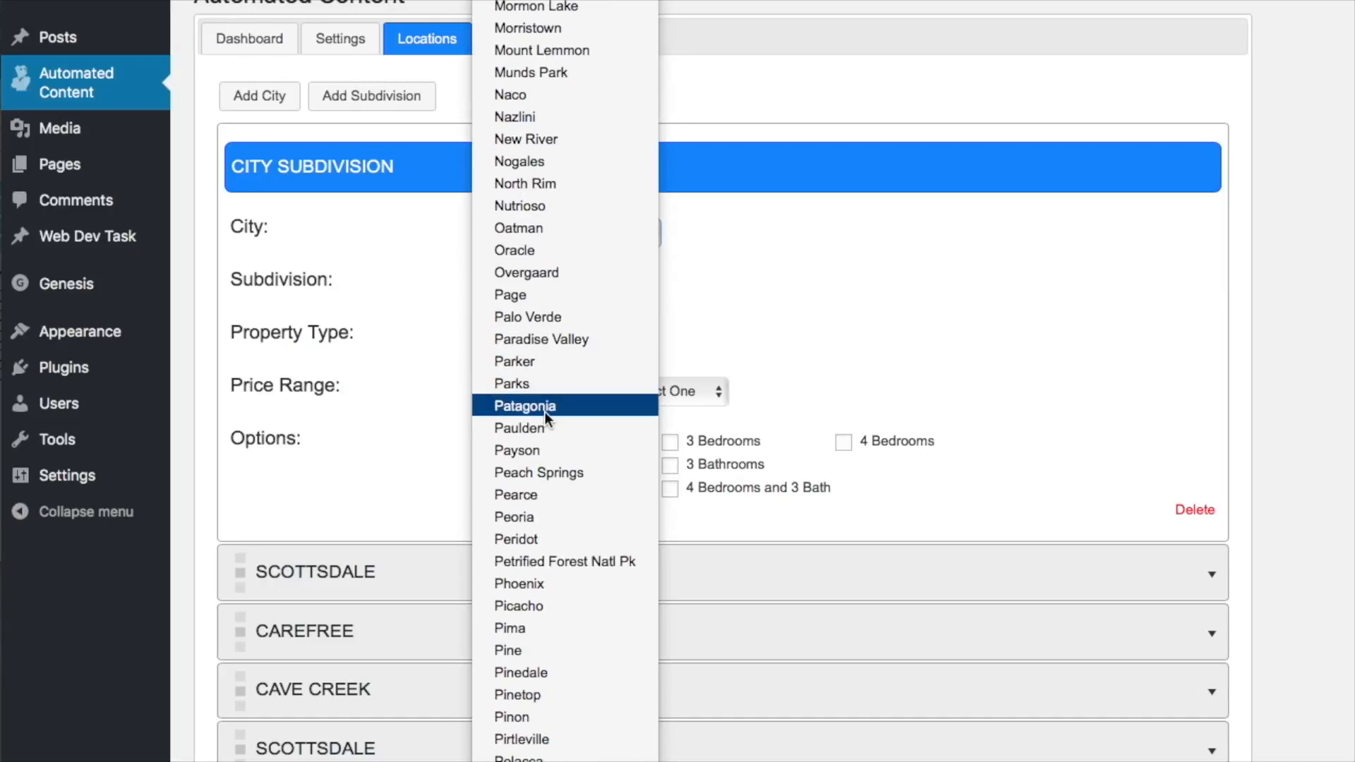
{"action": "scroll", "coordinate": [545, 418], "scroll_direction": "down", "scroll_amount": 7}
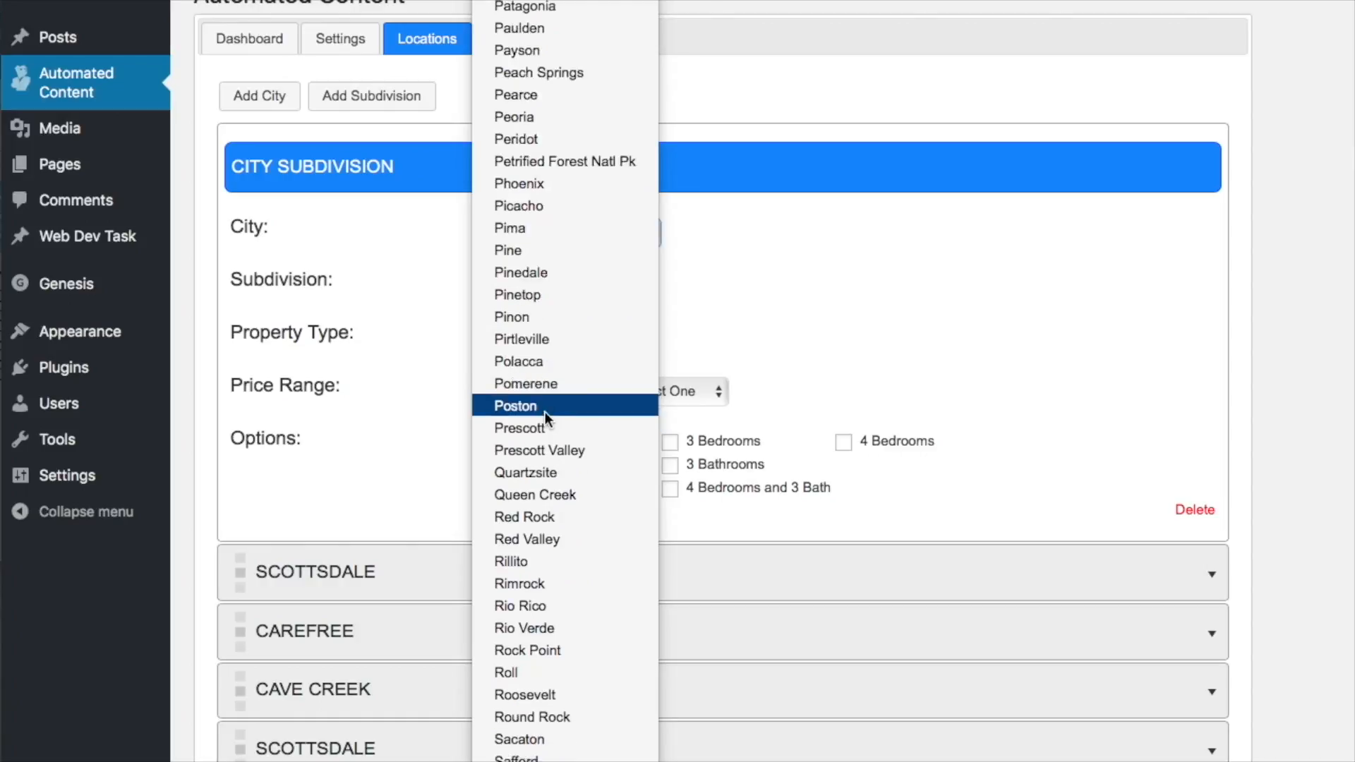
{"action": "scroll", "coordinate": [545, 412], "scroll_direction": "down", "scroll_amount": 5}
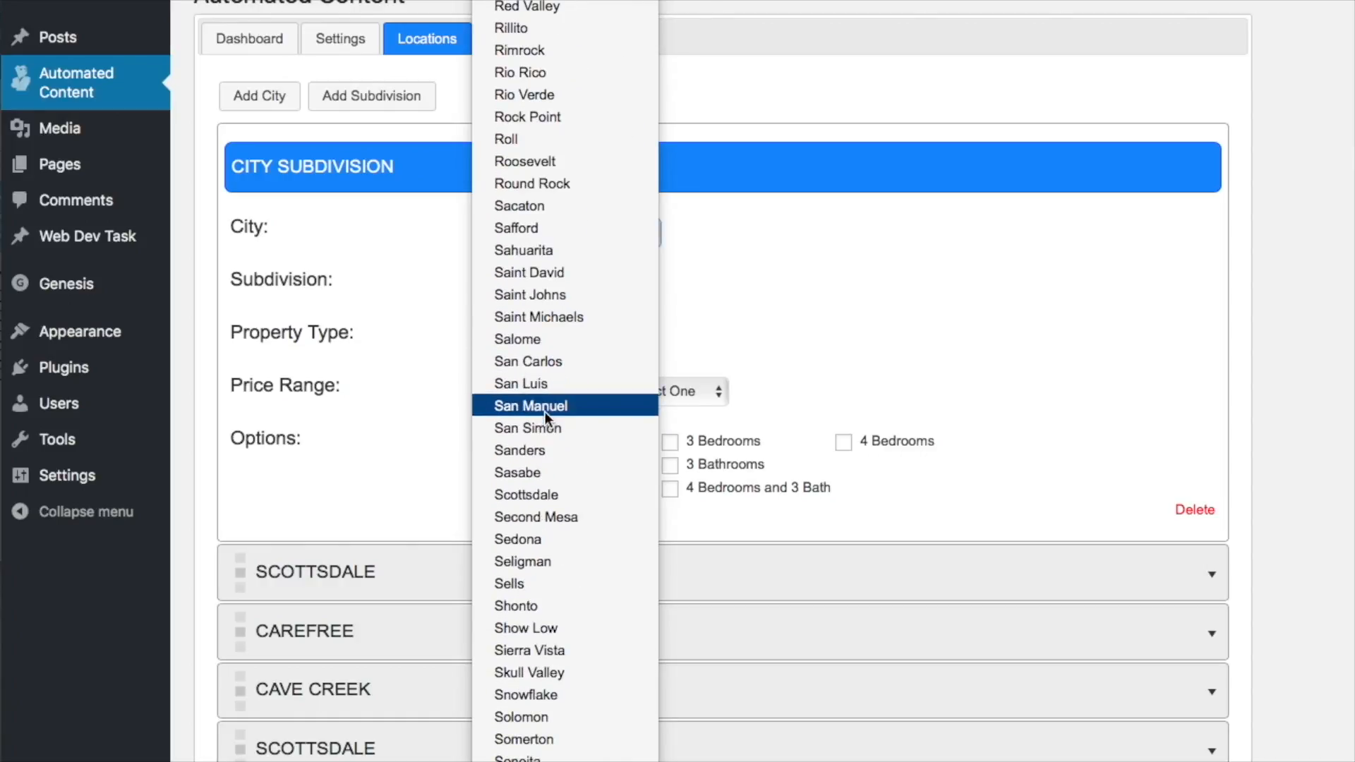
{"action": "left_click", "coordinate": [544, 496]}
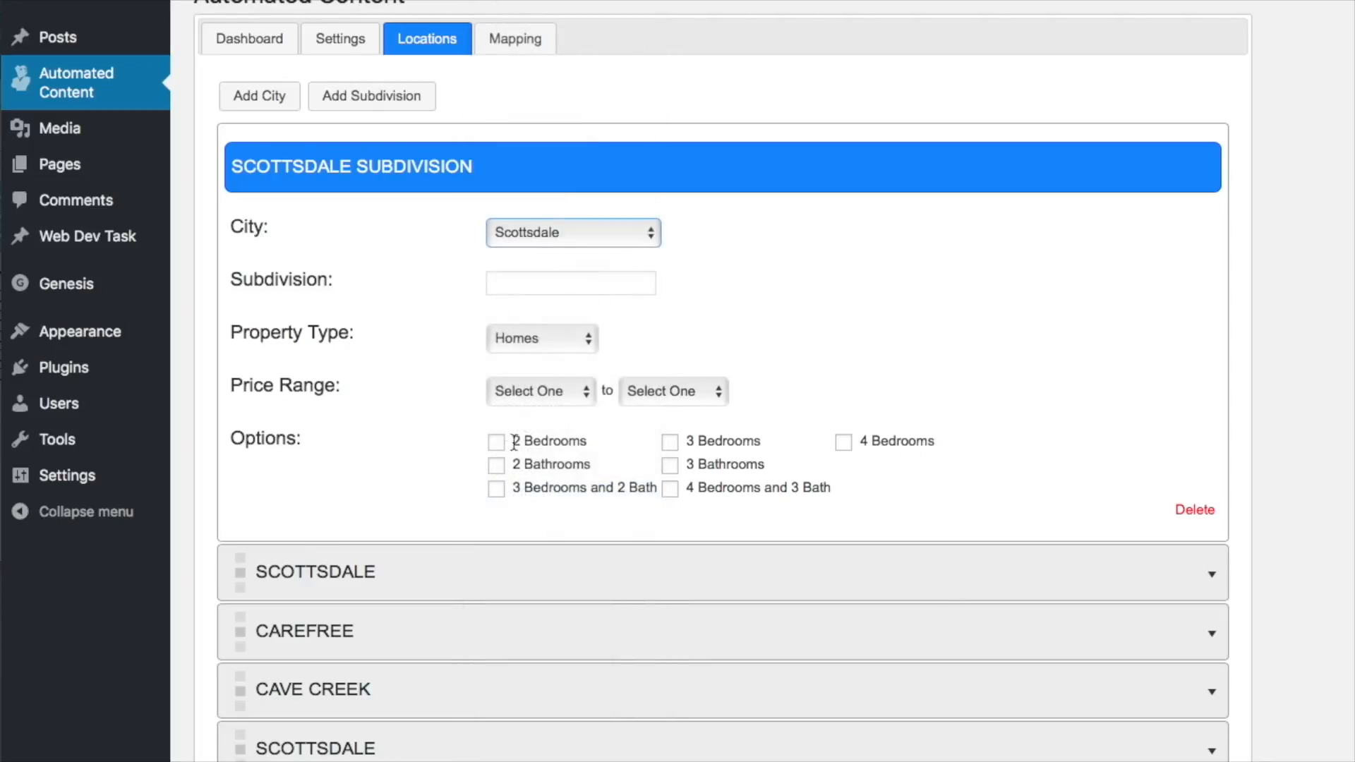
Name the Scottsdale entry's subdivision DC Ranch and keep Homes as its property type
{"action": "left_click", "coordinate": [518, 288]}
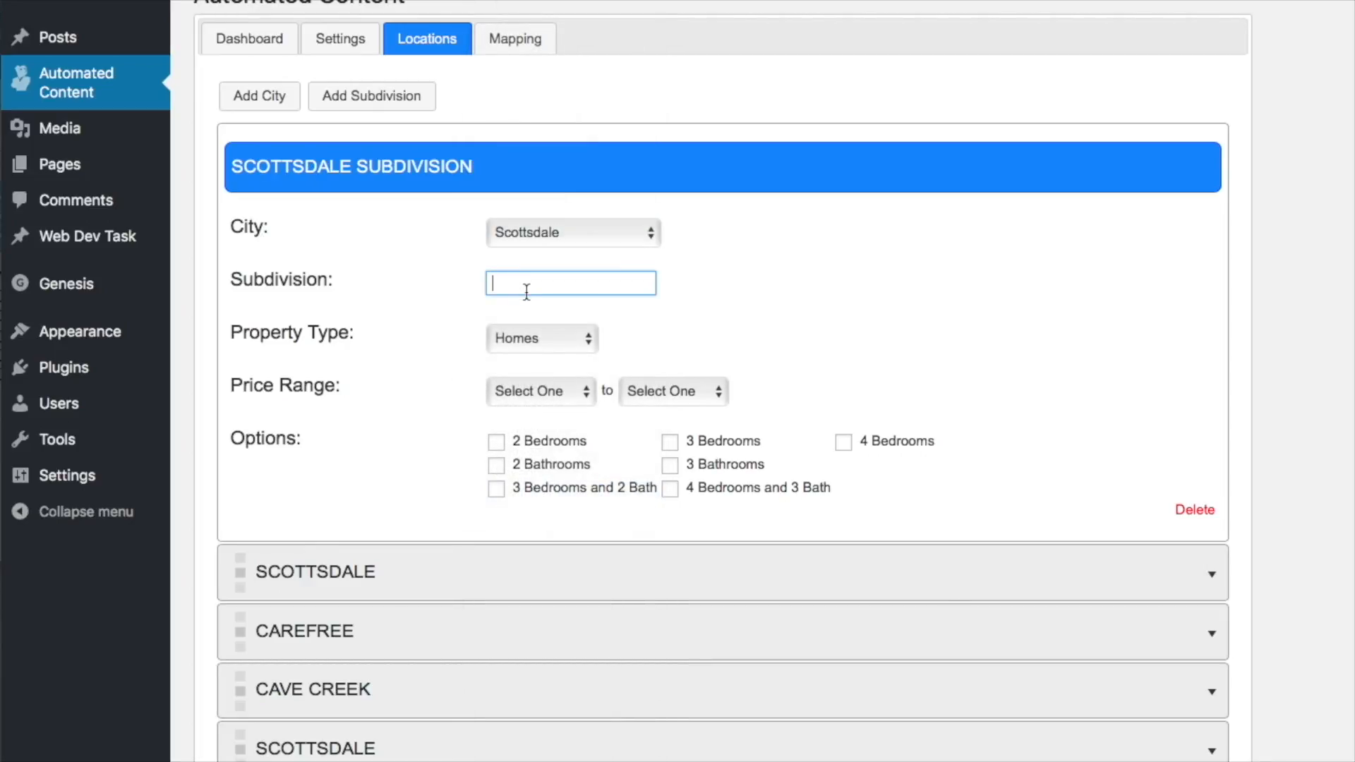
{"action": "type", "text": "DC"}
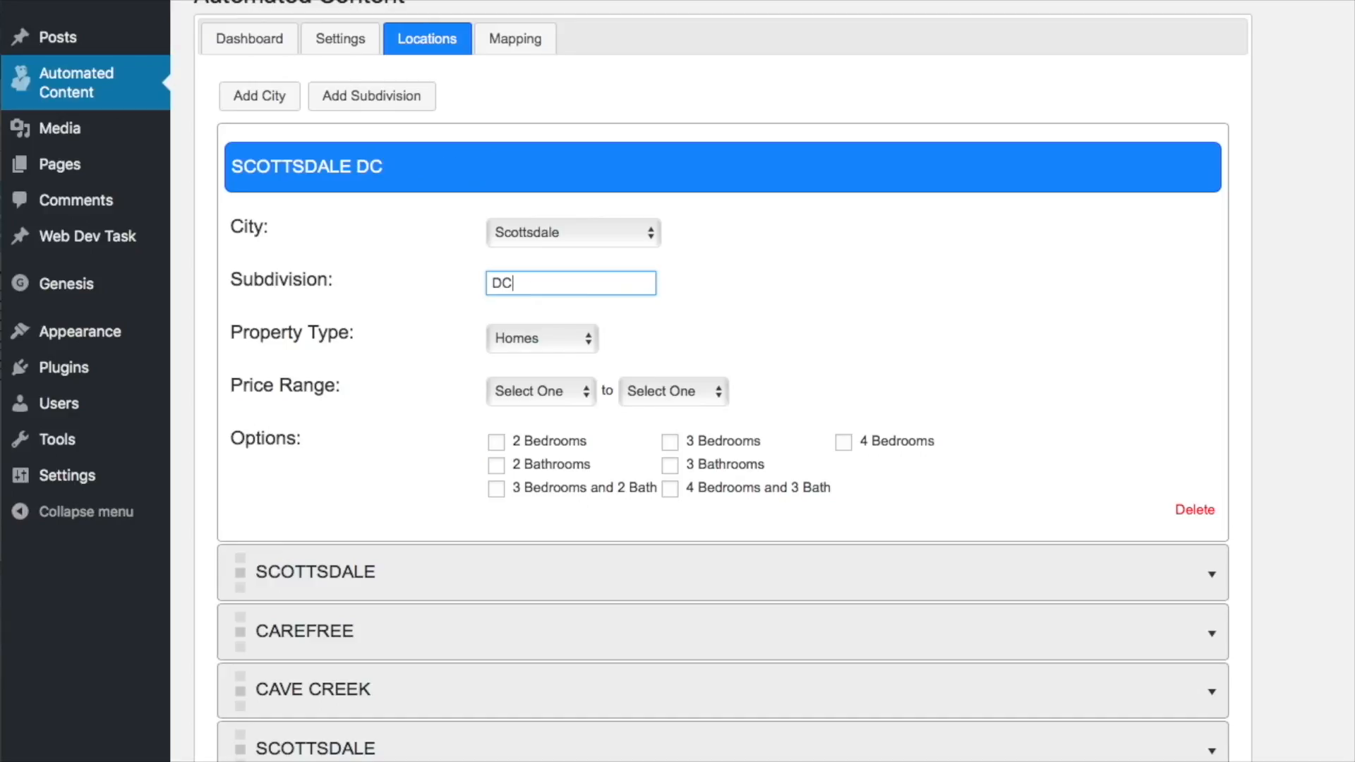
{"action": "type", "text": " Ranch"}
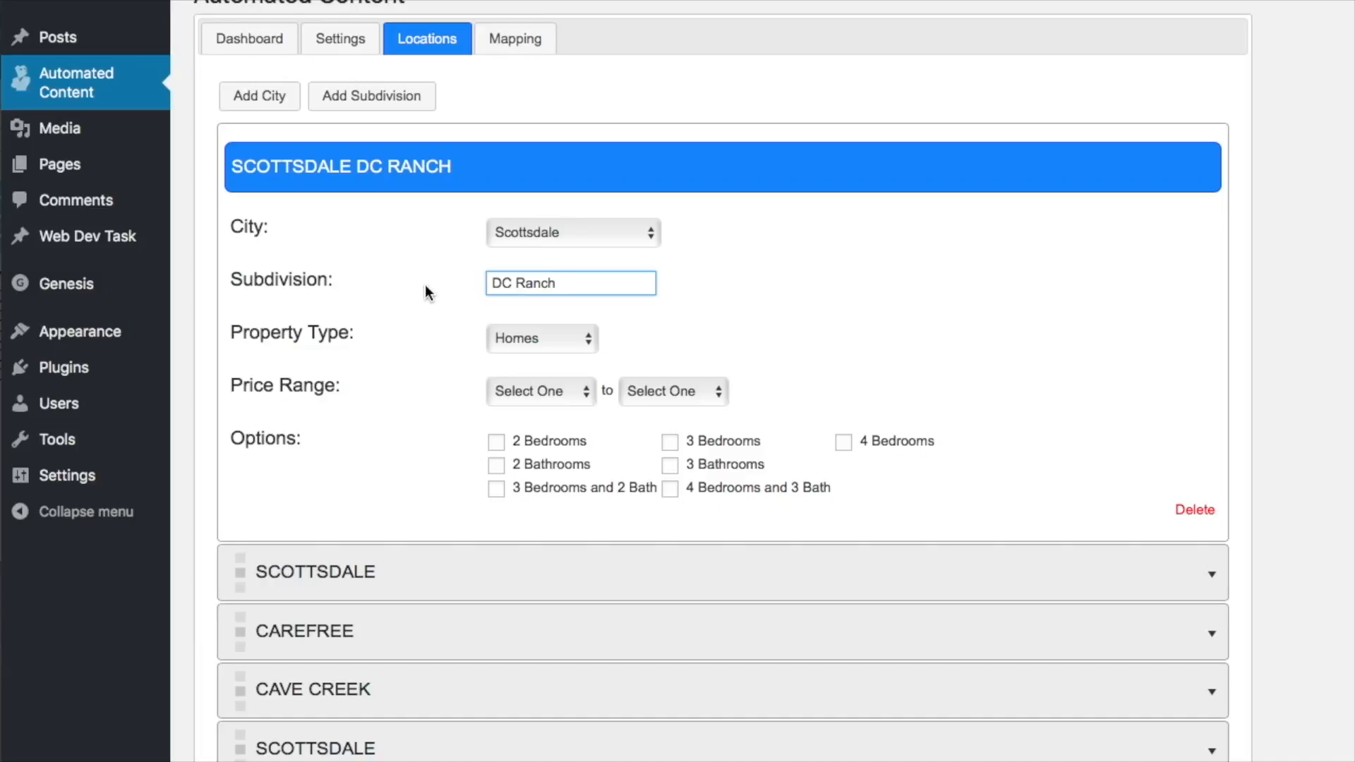
{"action": "left_click", "coordinate": [532, 336]}
{"action": "left_click", "coordinate": [536, 336]}
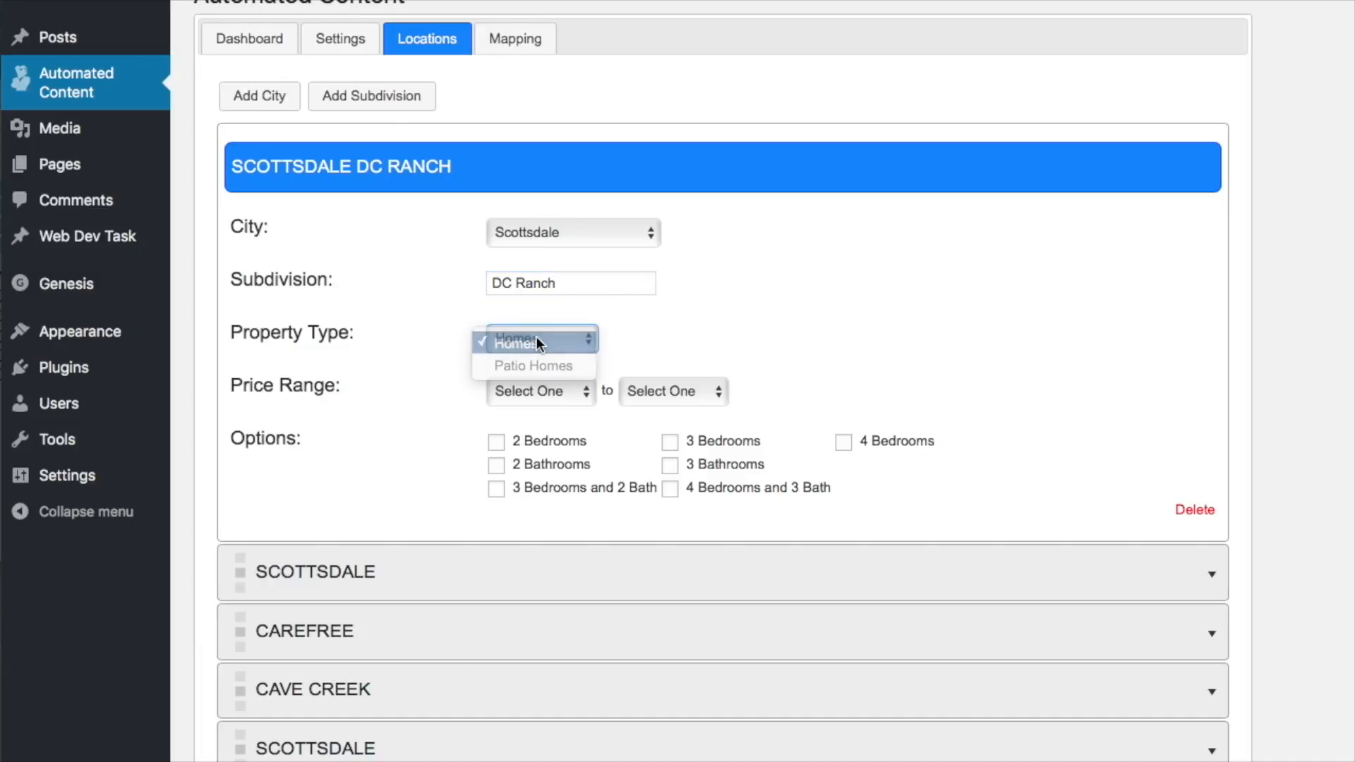
Set the DC Ranch price range to $500,000 to $1,000,000
{"action": "left_click", "coordinate": [582, 393]}
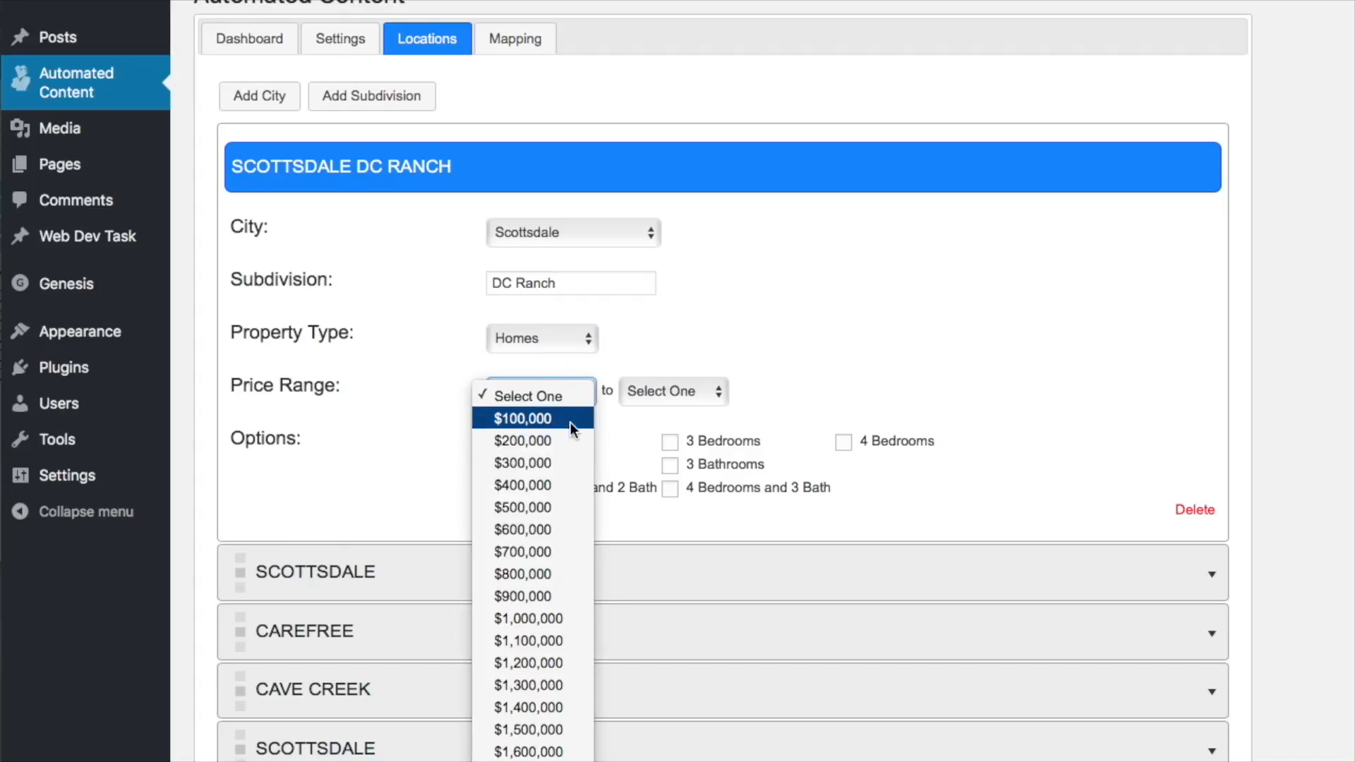
{"action": "left_click", "coordinate": [549, 506]}
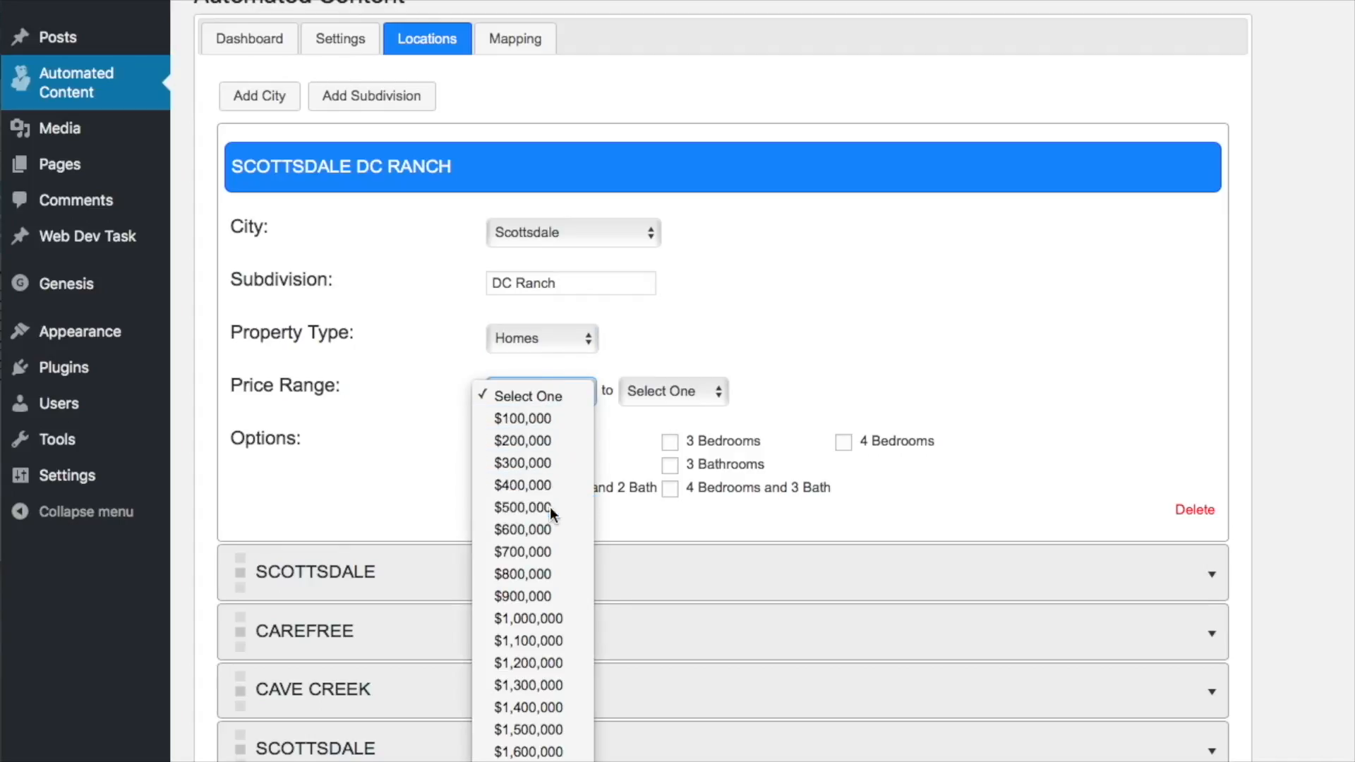
{"action": "left_click", "coordinate": [714, 389]}
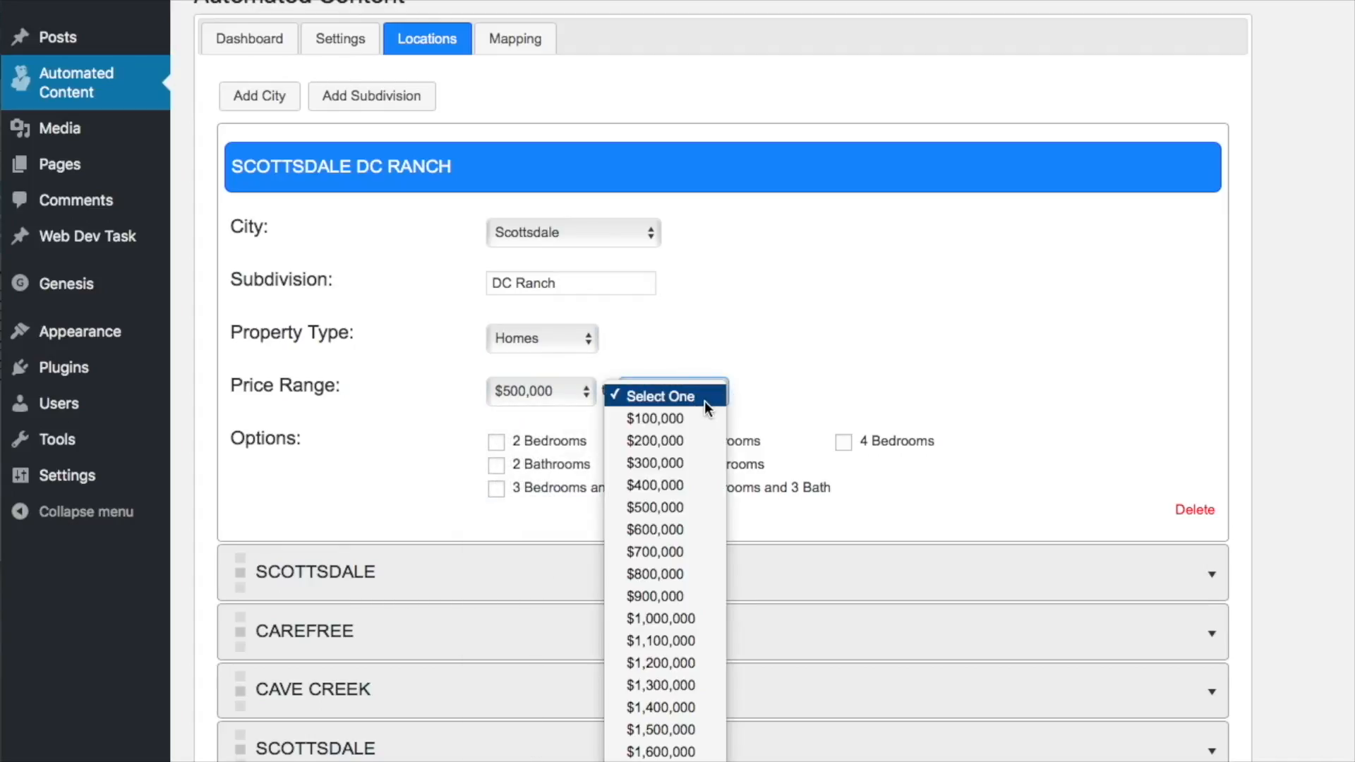
{"action": "left_click", "coordinate": [679, 621]}
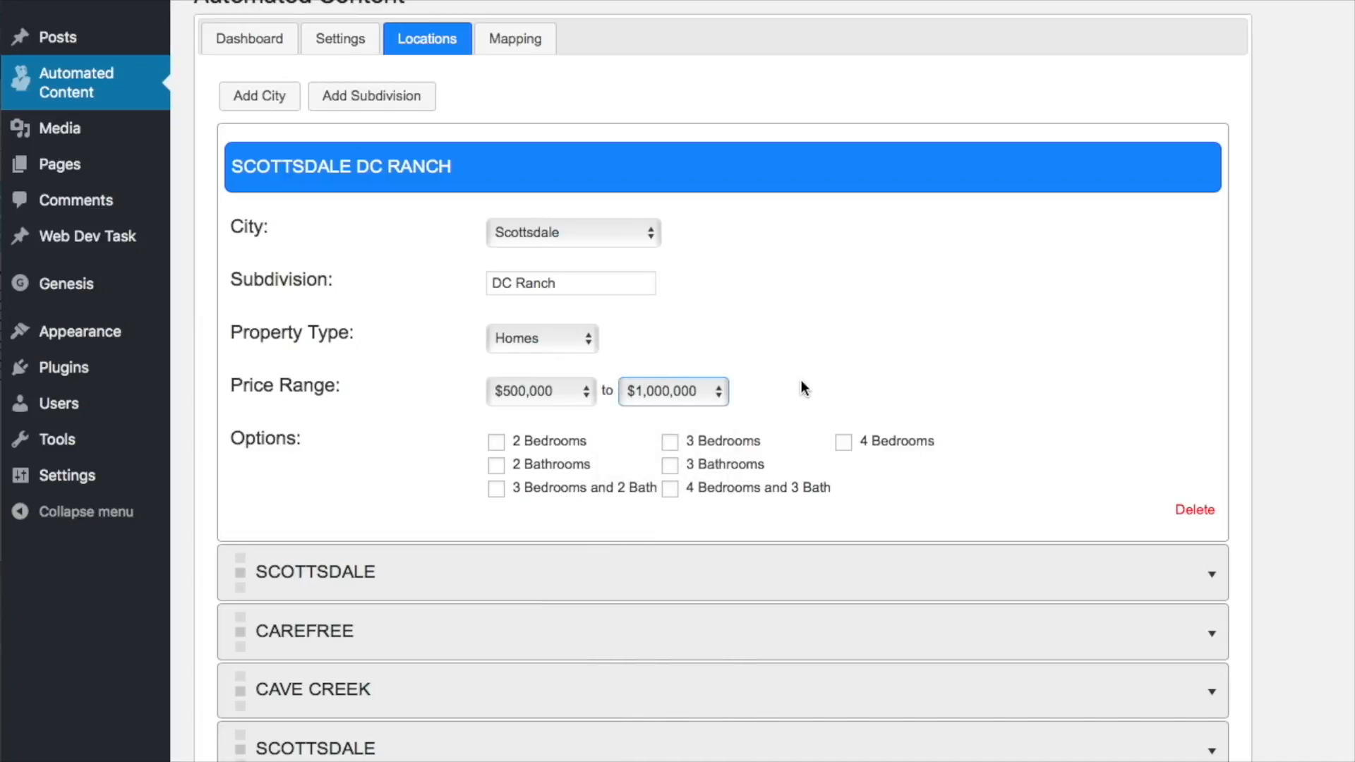
Enable the 4 Bedrooms and 3 Bath, 4 Bedrooms and 3 Bathrooms options for DC Ranch
{"action": "scroll", "coordinate": [769, 393], "scroll_direction": "down", "scroll_amount": 2}
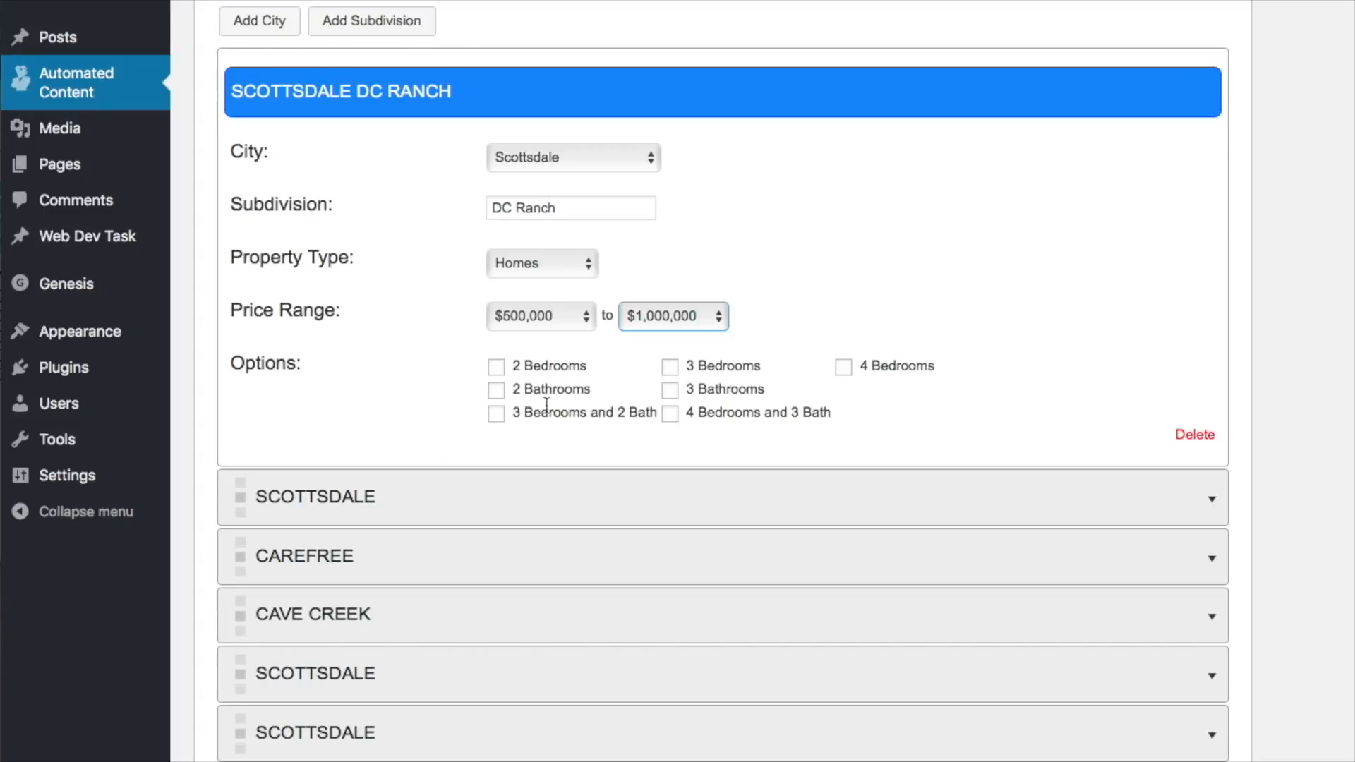
{"action": "left_click", "coordinate": [670, 414]}
{"action": "left_click", "coordinate": [848, 373]}
{"action": "left_click", "coordinate": [670, 391]}
{"action": "scroll", "coordinate": [230, 408], "scroll_direction": "down", "scroll_amount": 1}
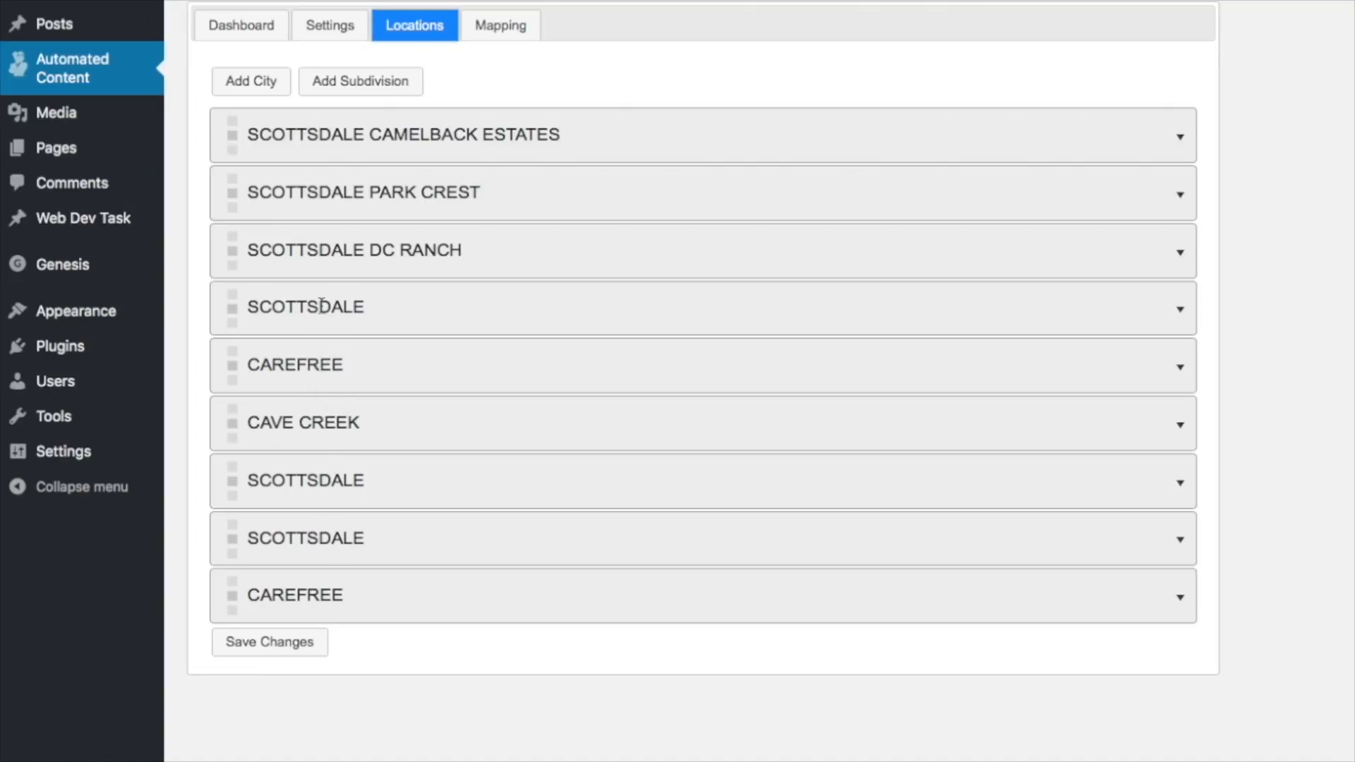
Group matching cities by moving the first Scottsdale city entry below Cave Creek and the last Carefree above Cave Creek, and save the locations
{"action": "left_click_drag", "start_coordinate": [321, 306], "coordinate": [324, 449]}
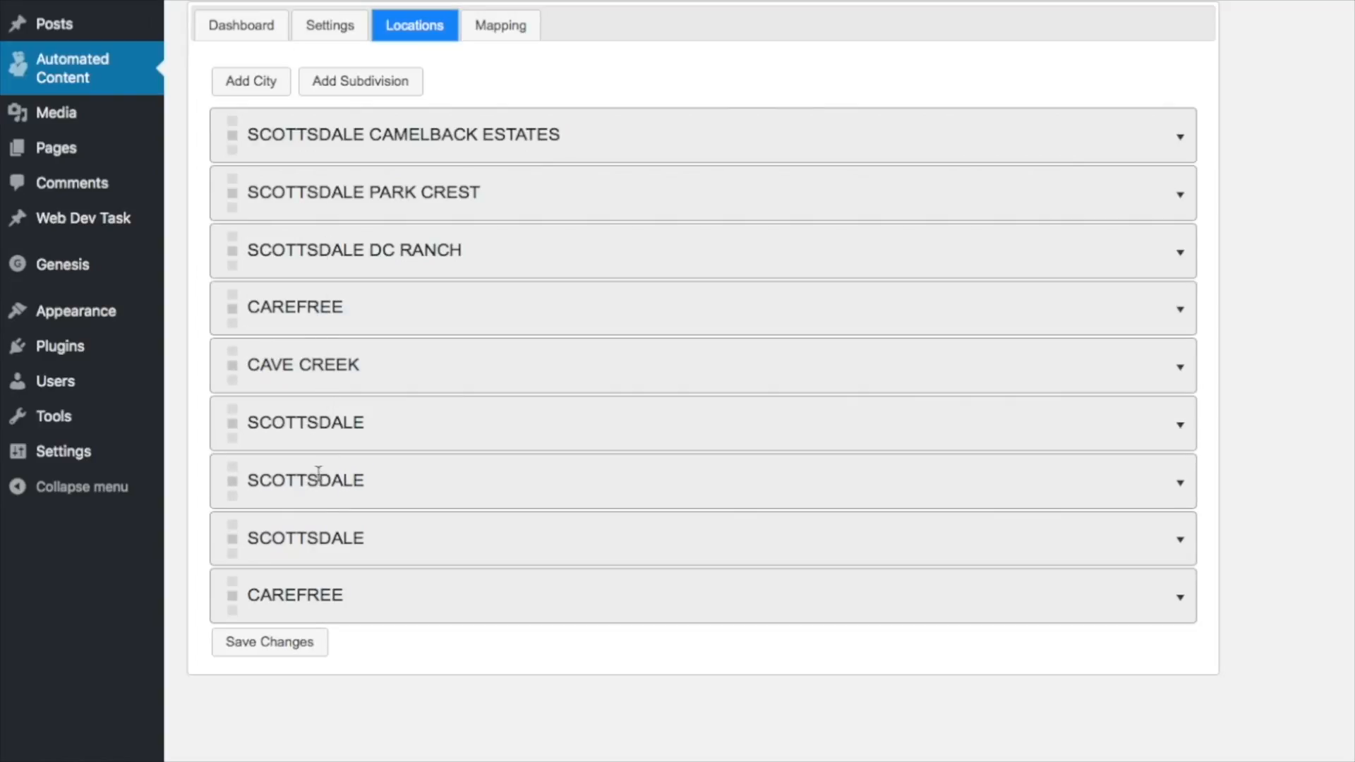
{"action": "left_click_drag", "start_coordinate": [323, 598], "coordinate": [316, 374]}
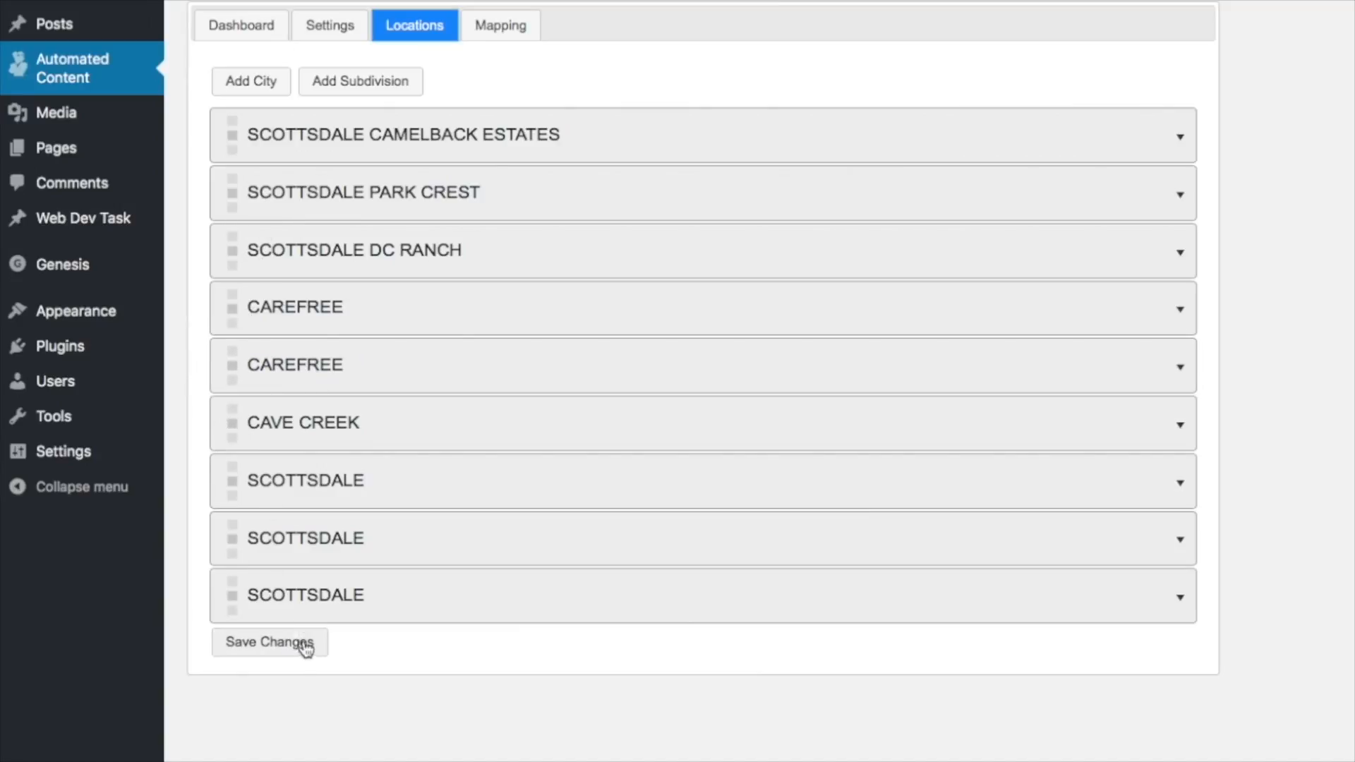
{"action": "left_click", "coordinate": [270, 644]}
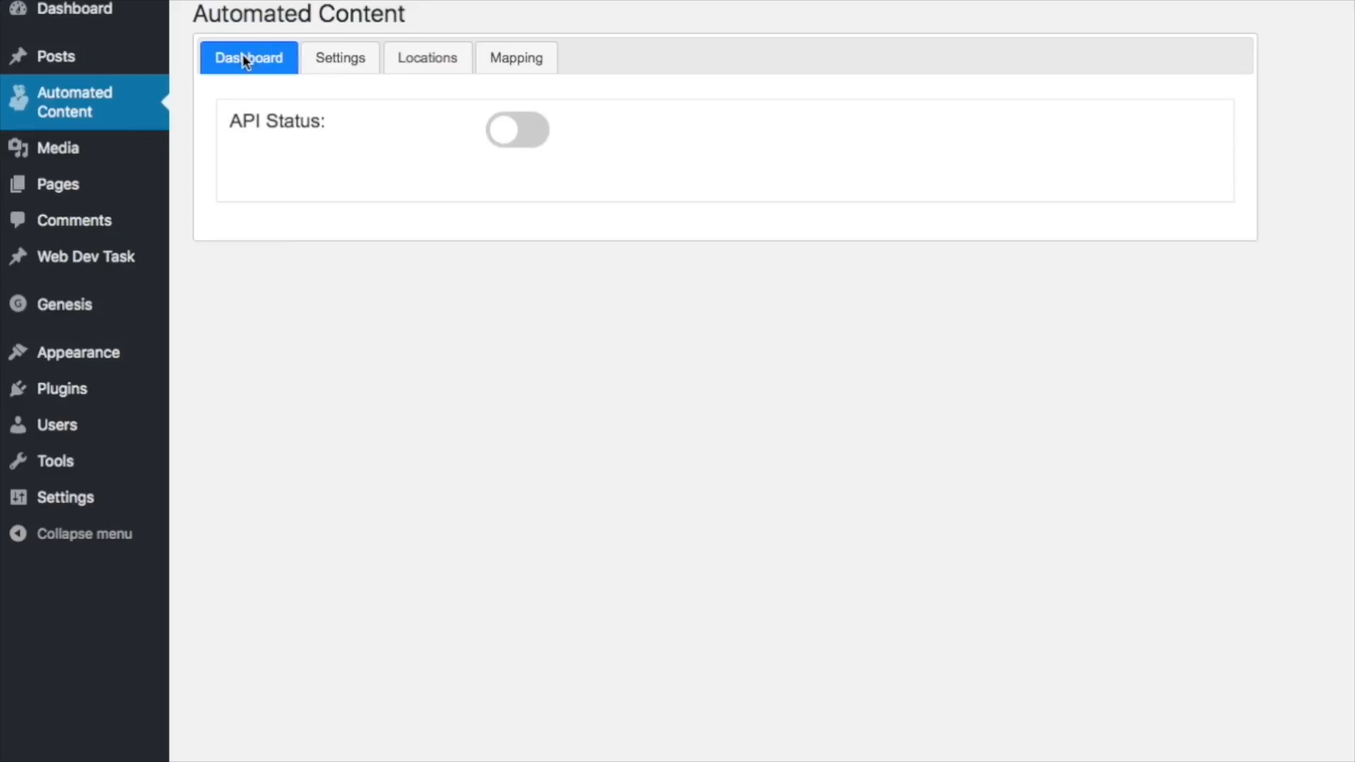
Switch on the API status on the plugin's dashboard
{"action": "left_click", "coordinate": [534, 142]}
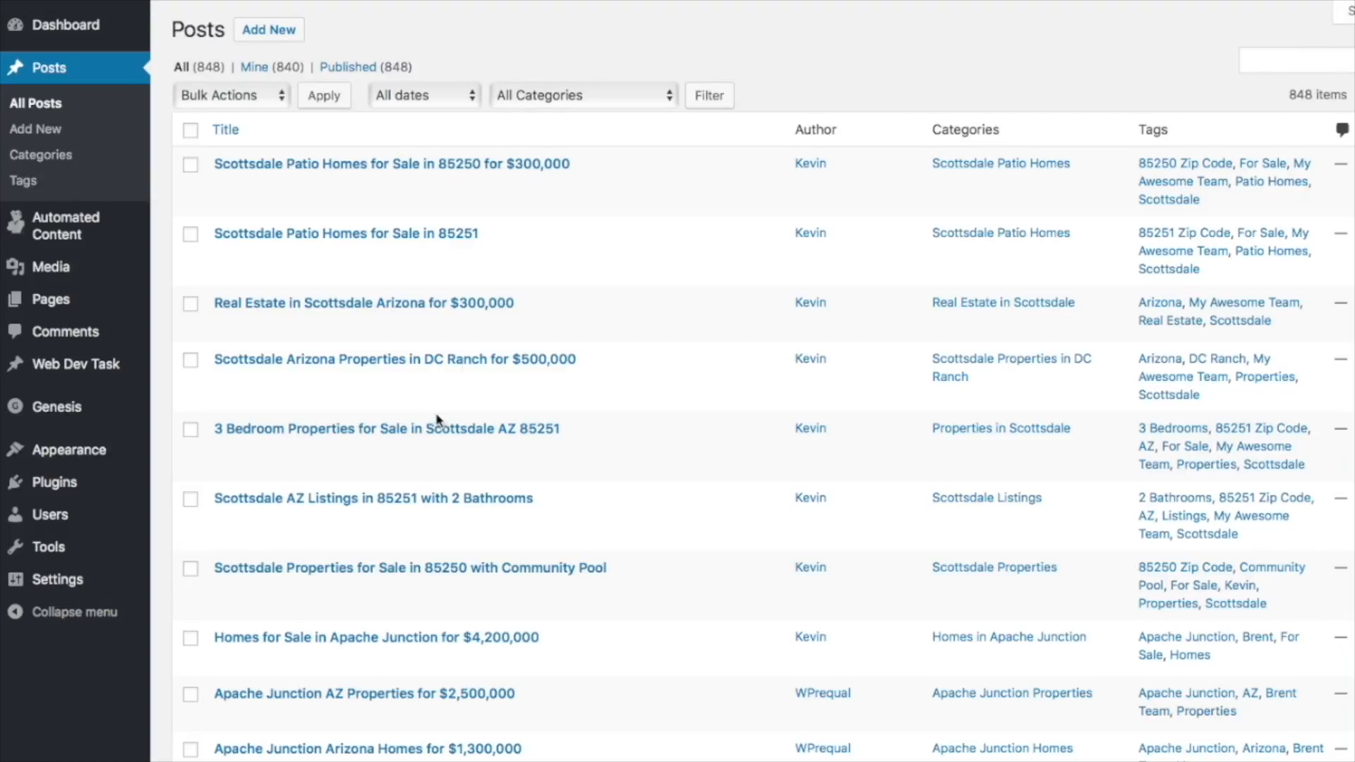
Review the title, introduction and agent text of the generated post "Real Estate in Scottsdale AZ 85262 for $600,000"
{"action": "mouse_move", "coordinate": [443, 212]}
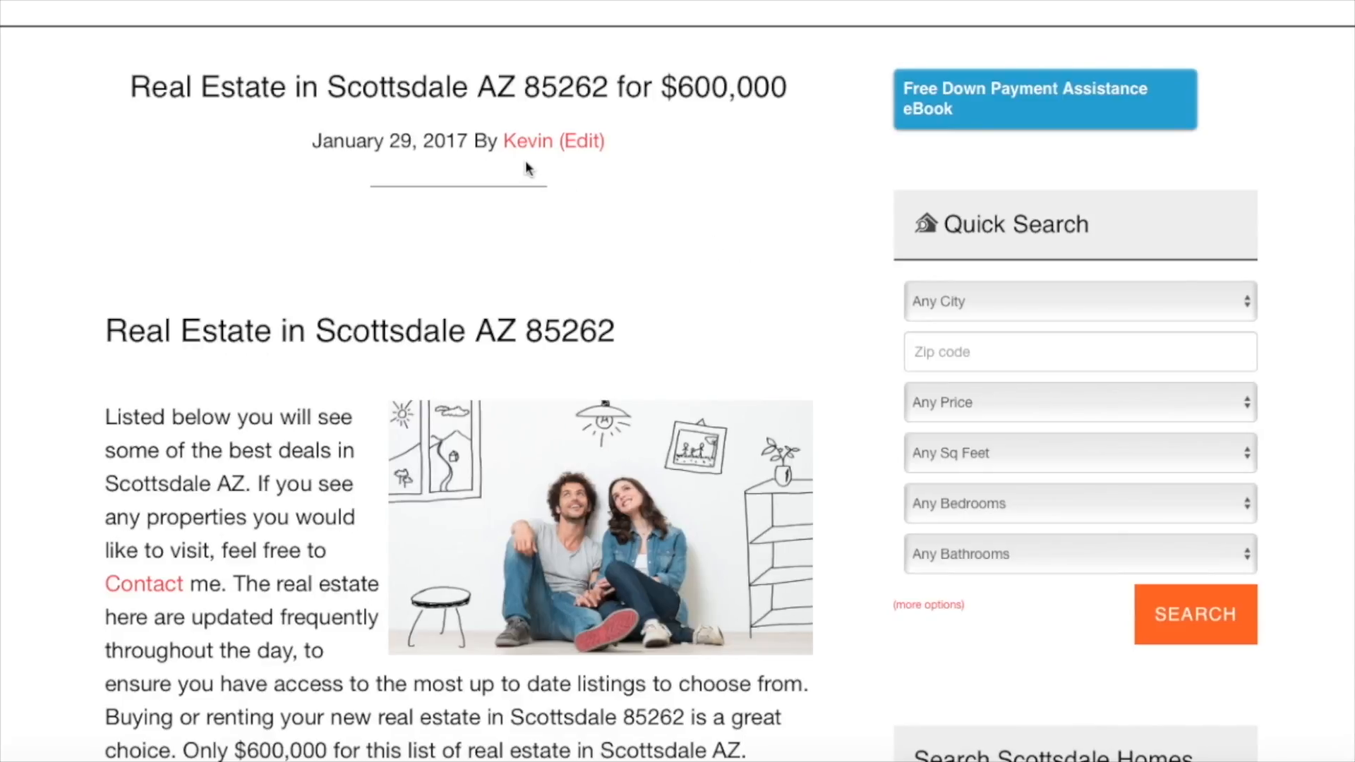
{"action": "scroll", "coordinate": [642, 205], "scroll_direction": "down", "scroll_amount": 2}
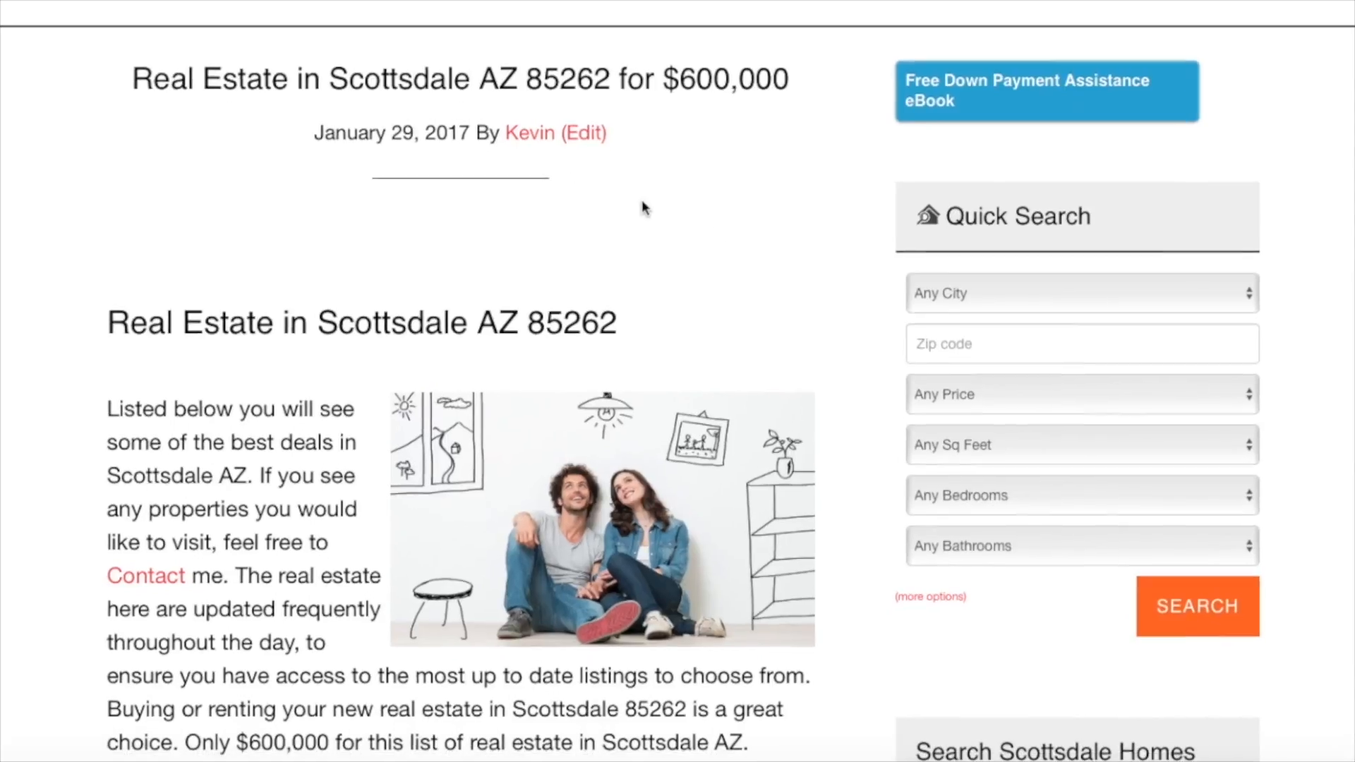
{"action": "scroll", "coordinate": [690, 242], "scroll_direction": "down", "scroll_amount": 3}
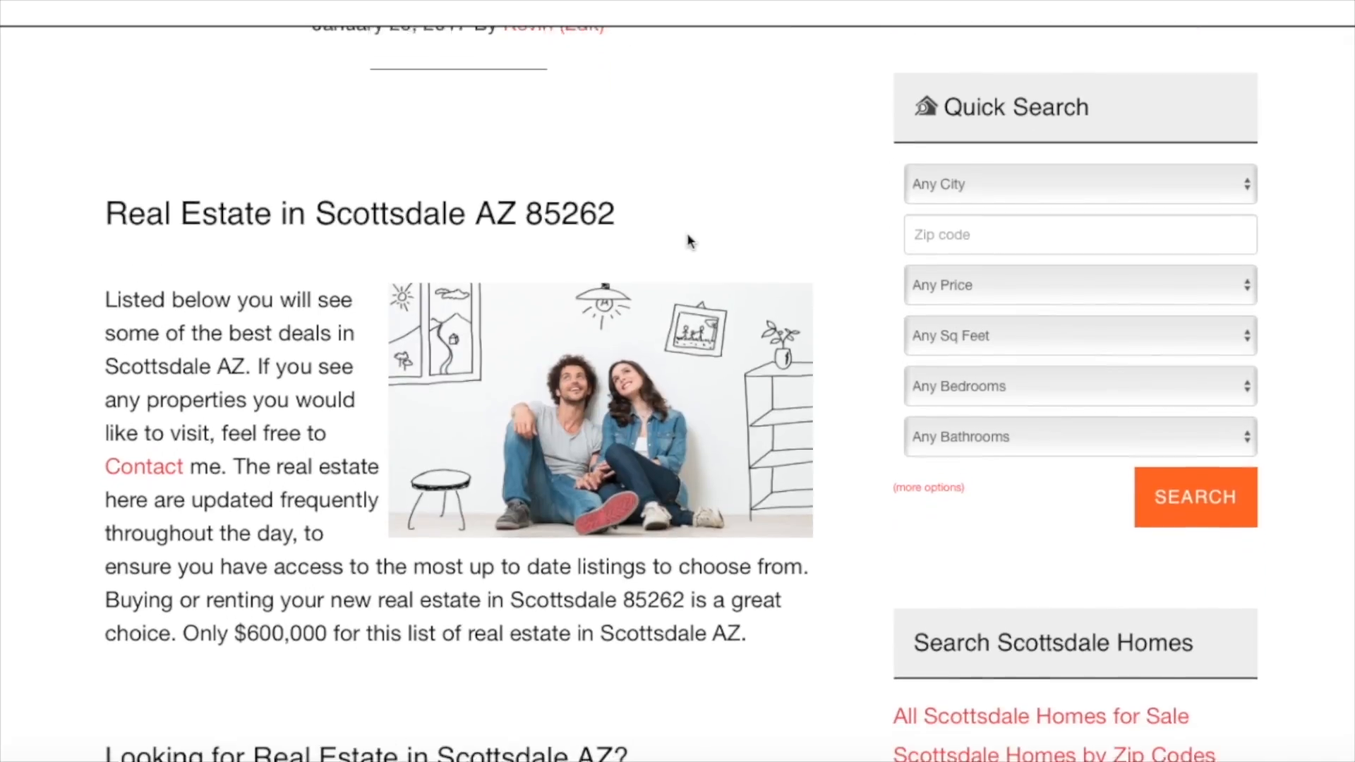
{"action": "scroll", "coordinate": [689, 240], "scroll_direction": "down", "scroll_amount": 2}
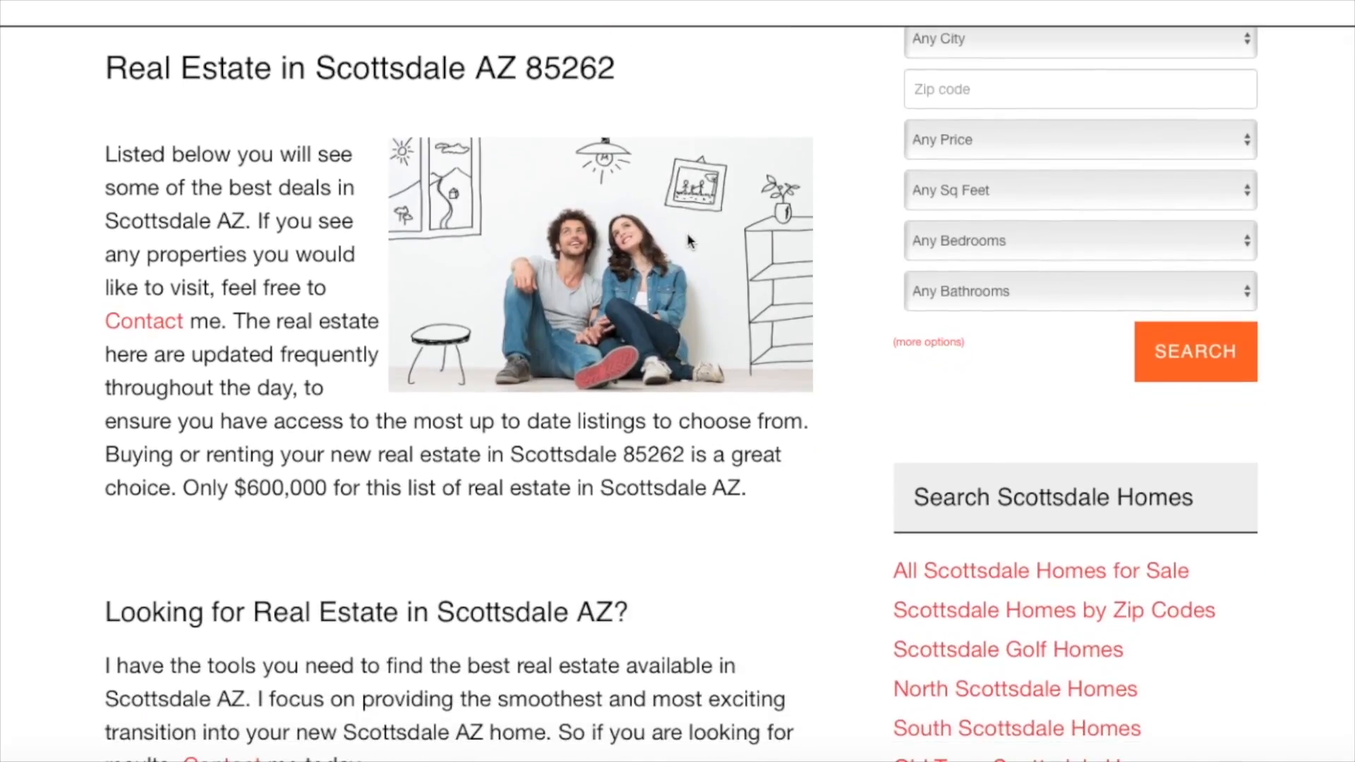
{"action": "scroll", "coordinate": [688, 240], "scroll_direction": "down", "scroll_amount": 3}
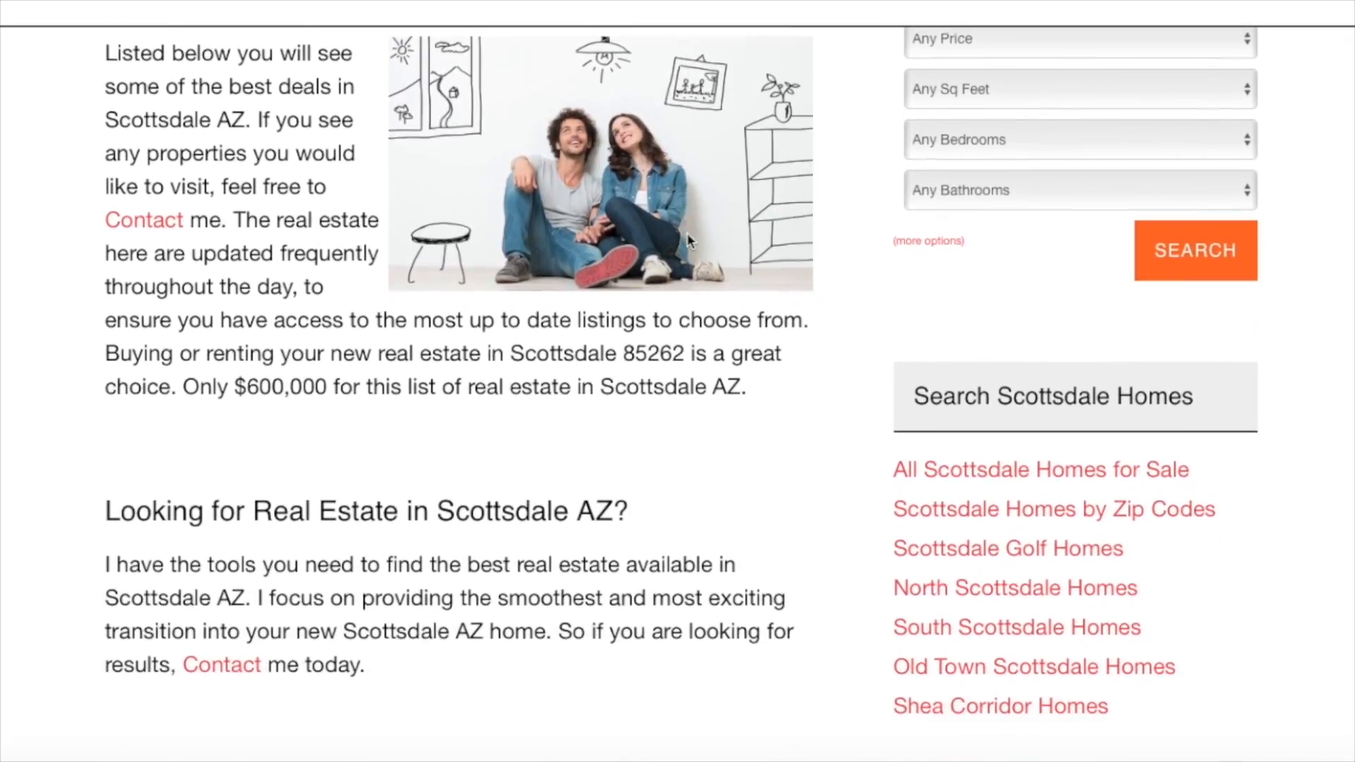
{"action": "scroll", "coordinate": [689, 240], "scroll_direction": "down", "scroll_amount": 5}
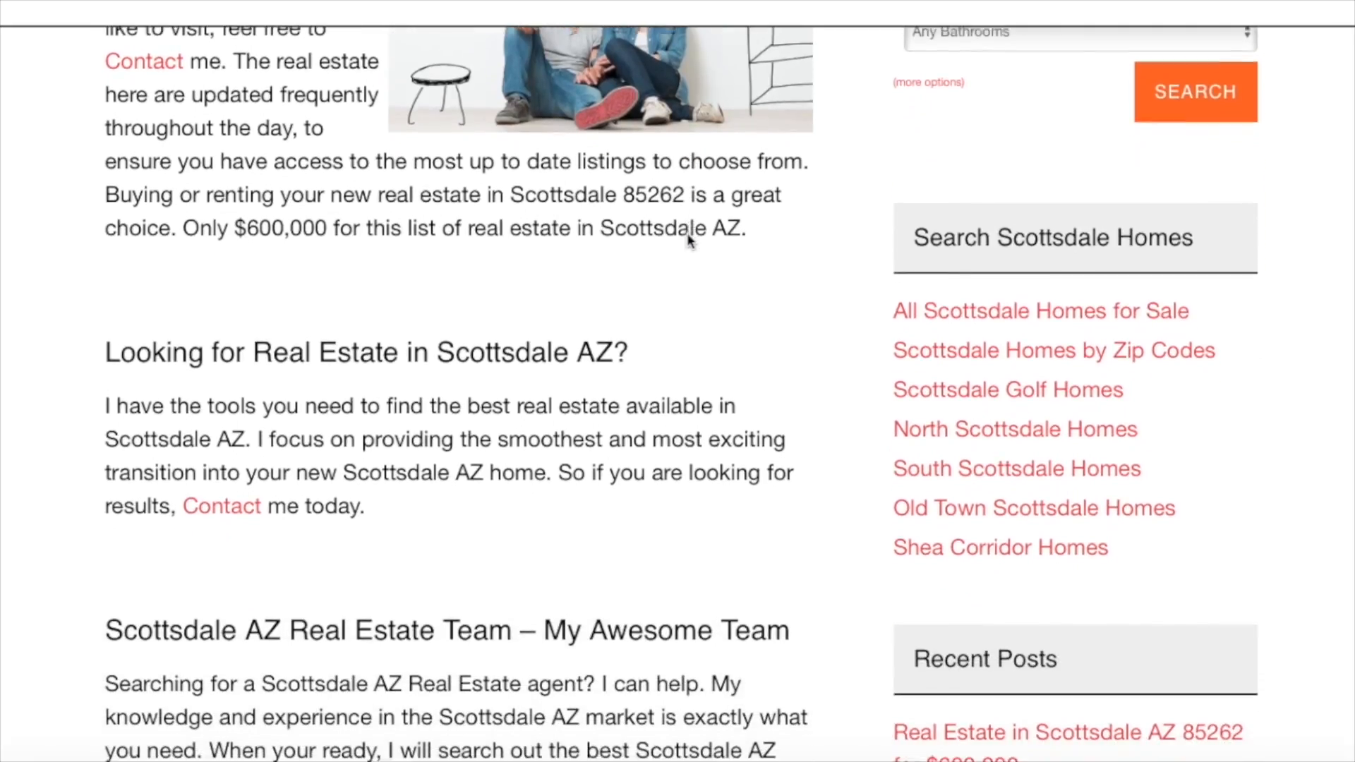
{"action": "scroll", "coordinate": [688, 235], "scroll_direction": "down", "scroll_amount": 5}
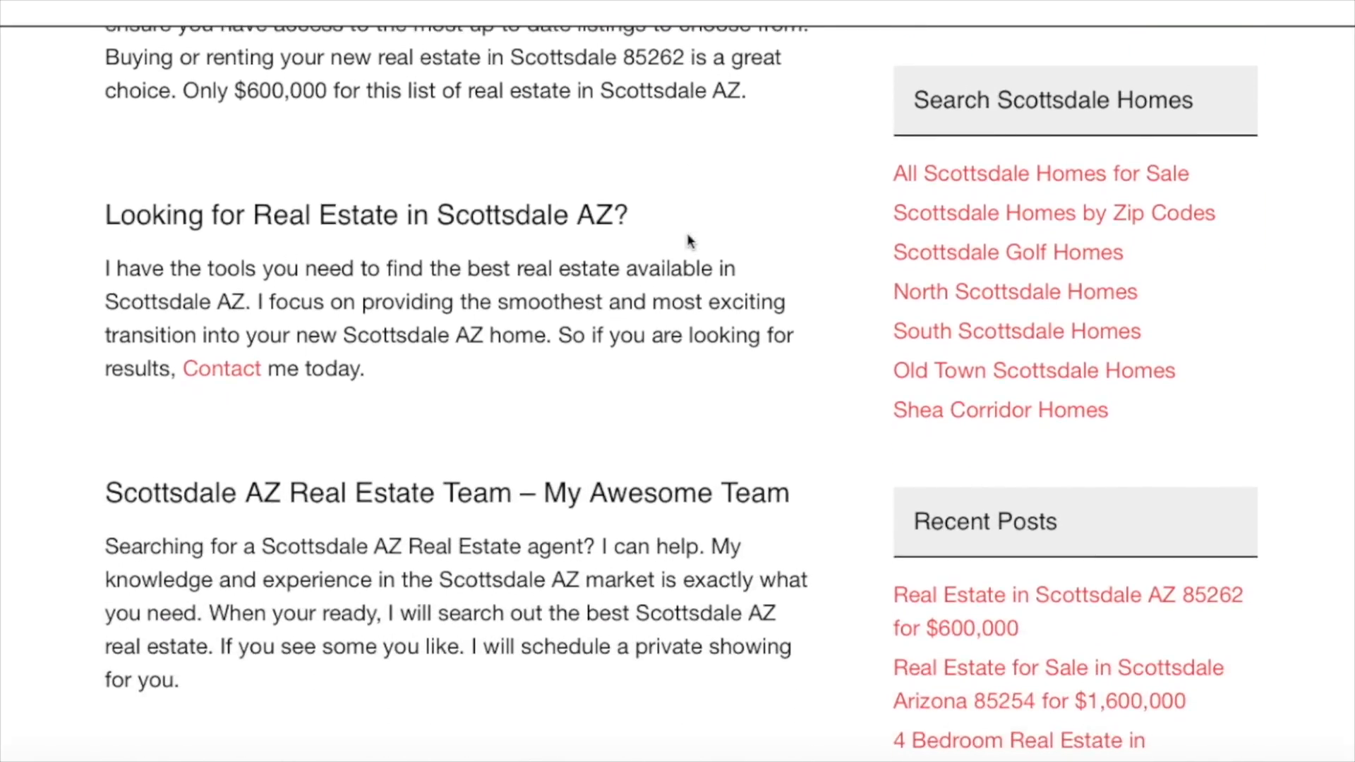
{"action": "scroll", "coordinate": [690, 241], "scroll_direction": "down", "scroll_amount": 2}
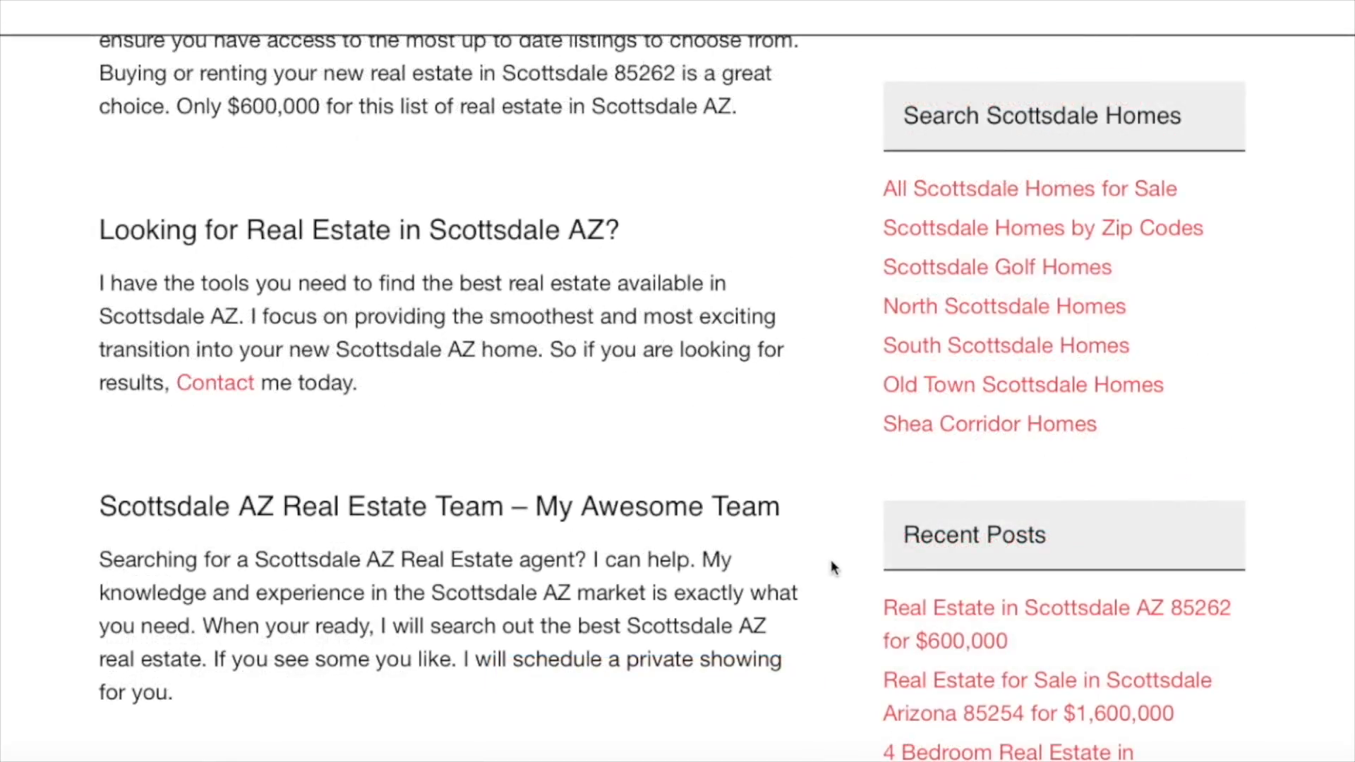
Examine the search options, map and property listings in the lower part of the Scottsdale 85262 post
{"action": "scroll", "coordinate": [833, 564], "scroll_direction": "down", "scroll_amount": 4}
{"action": "scroll", "coordinate": [833, 565], "scroll_direction": "down", "scroll_amount": 15}
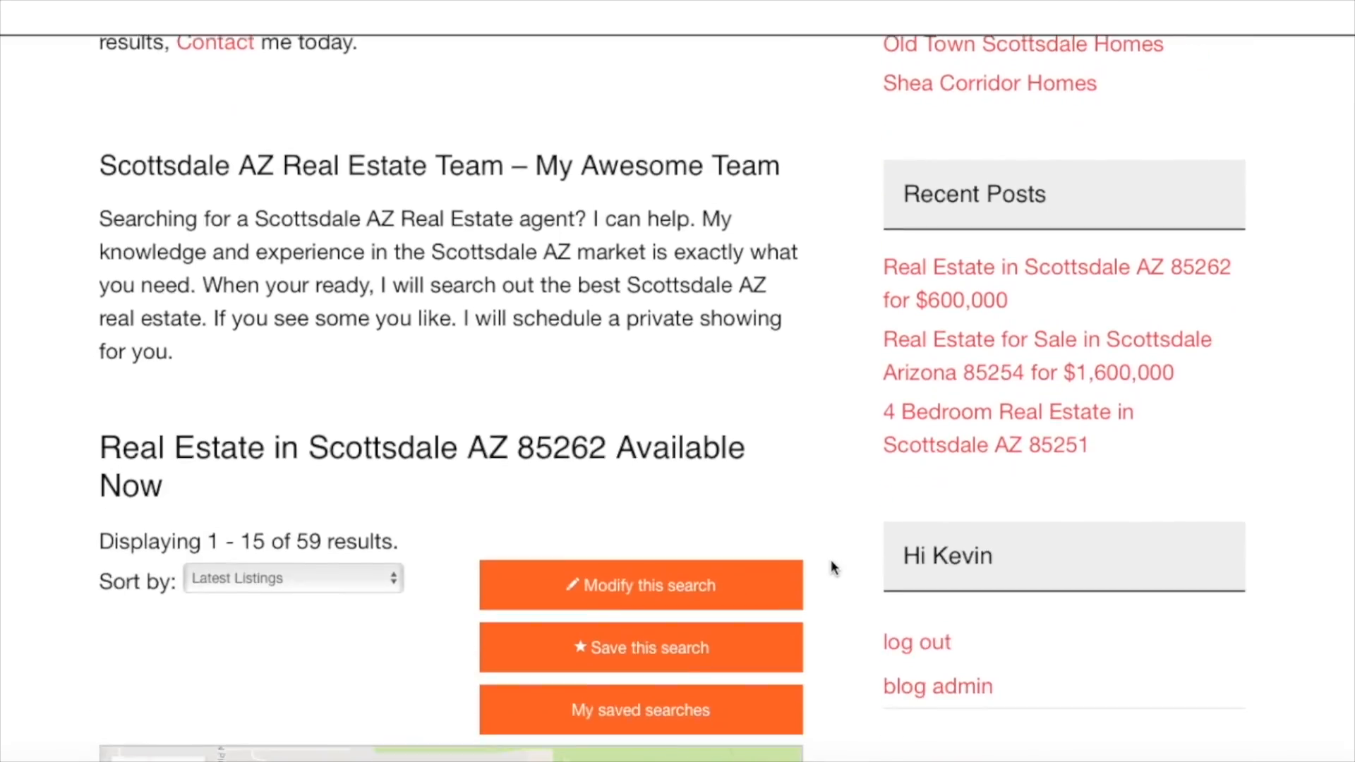
{"action": "scroll", "coordinate": [831, 561], "scroll_direction": "down", "scroll_amount": 8}
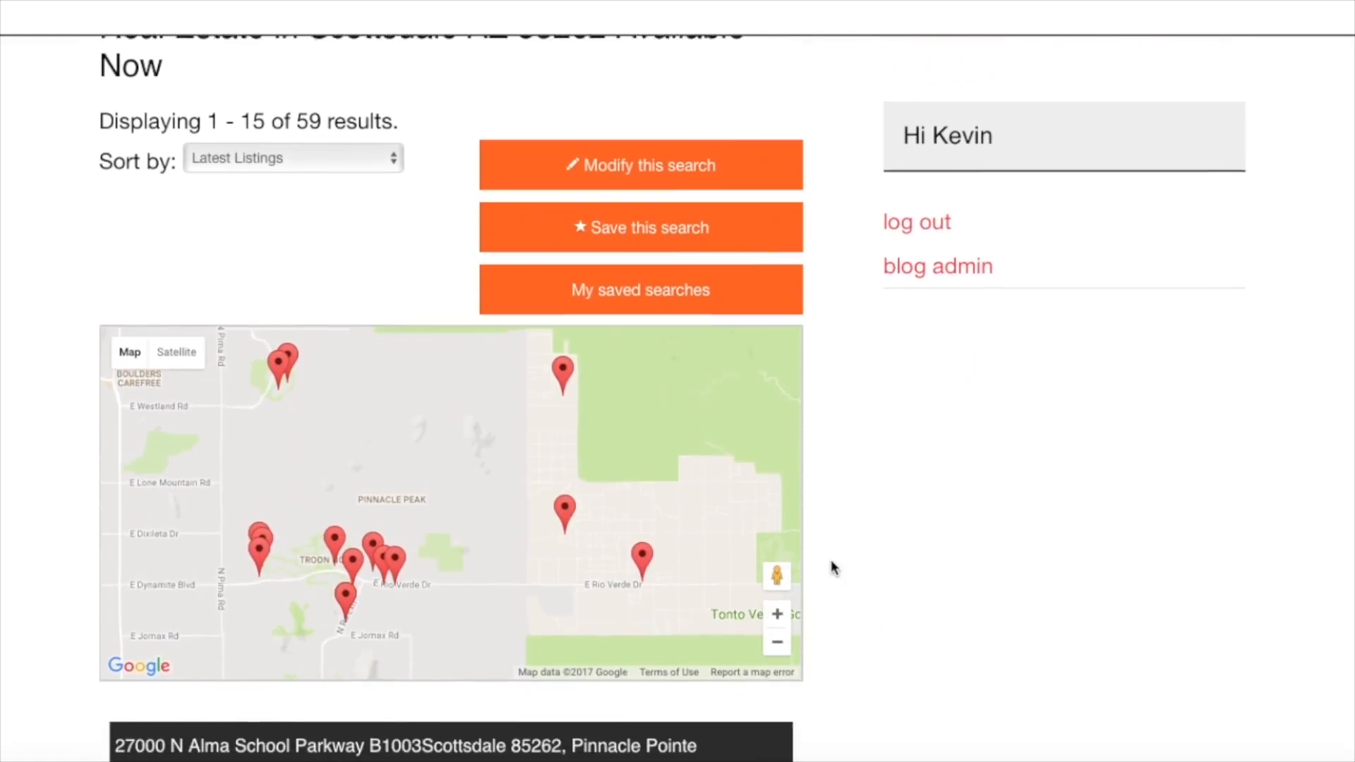
{"action": "scroll", "coordinate": [831, 567], "scroll_direction": "down", "scroll_amount": 7}
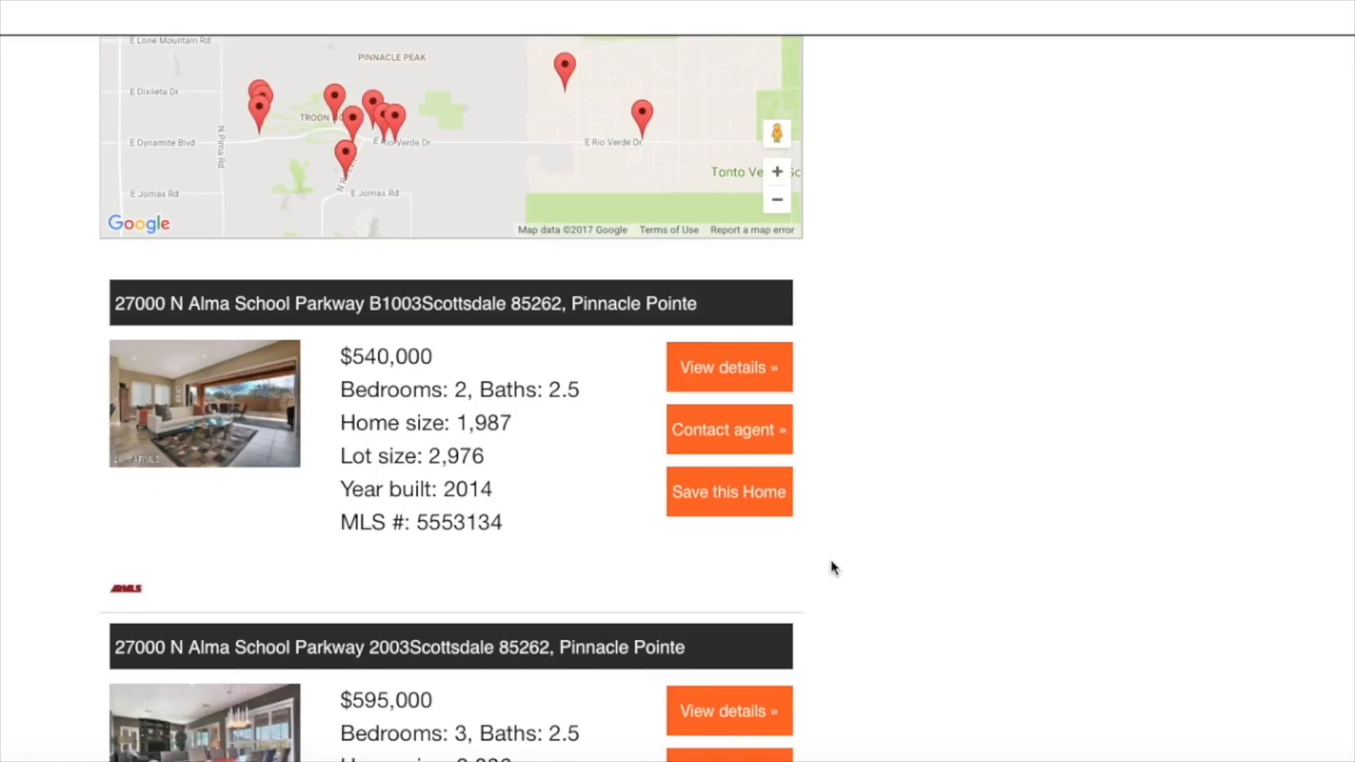
{"action": "scroll", "coordinate": [832, 567], "scroll_direction": "down", "scroll_amount": 3}
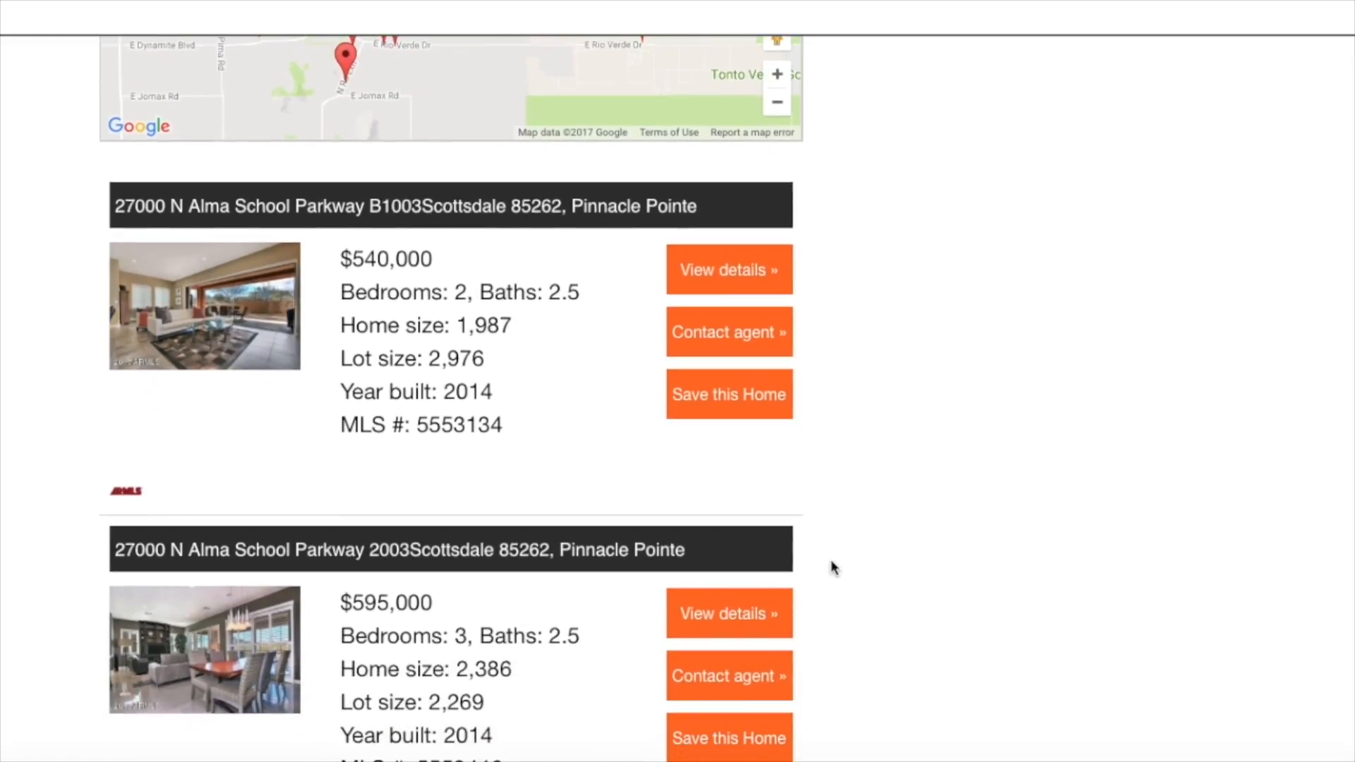
{"action": "scroll", "coordinate": [831, 567], "scroll_direction": "down", "scroll_amount": 1}
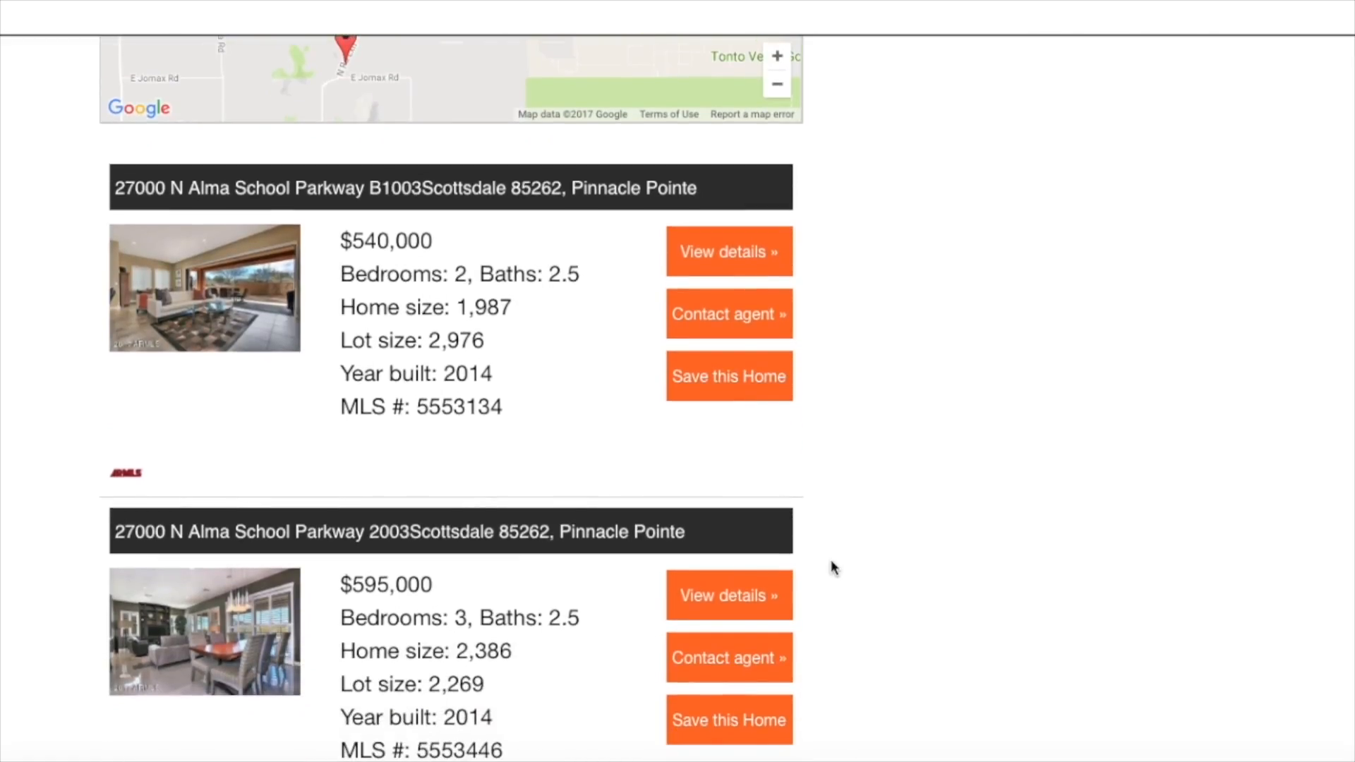
{"action": "scroll", "coordinate": [831, 566], "scroll_direction": "down", "scroll_amount": 9}
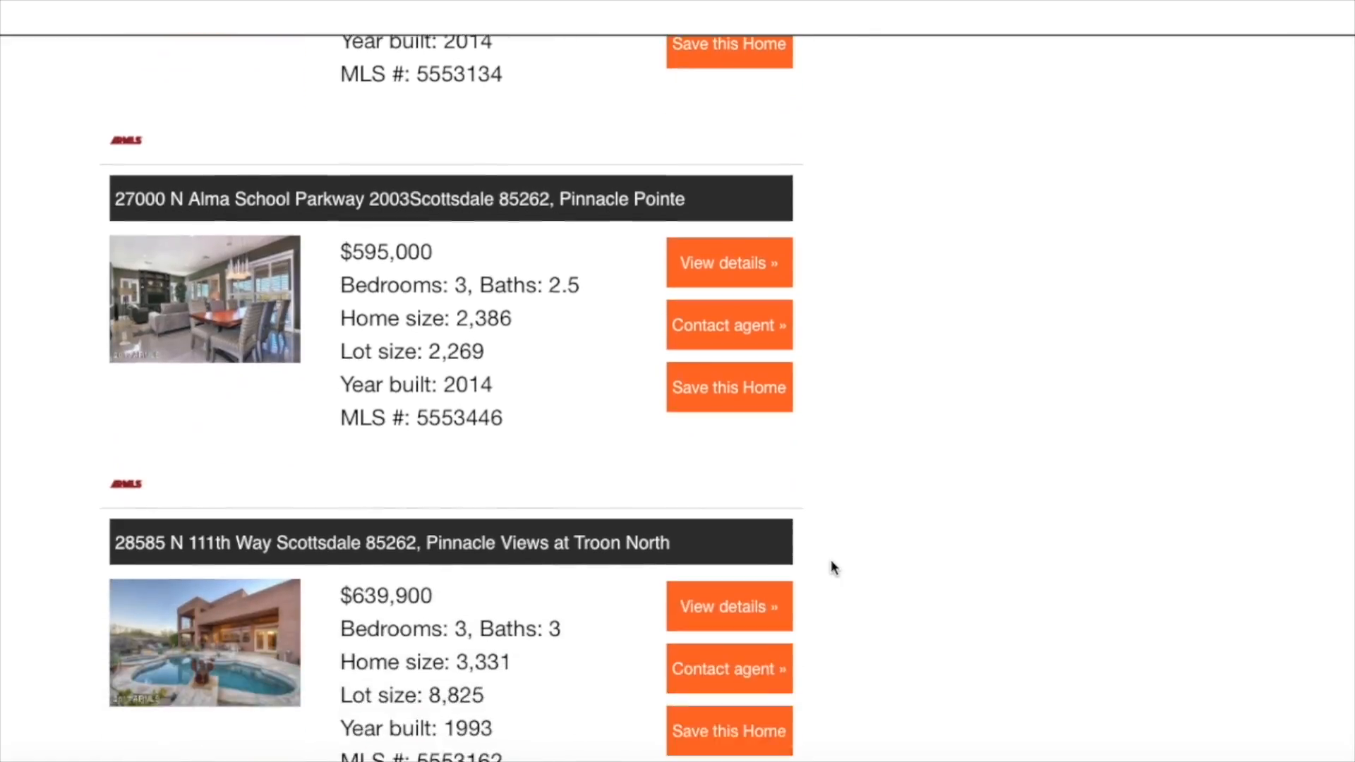
Review the remaining property listings in the Scottsdale 85262 post, checking each entry's address, photo, price, home details and MLS number
{"action": "scroll", "coordinate": [832, 568], "scroll_direction": "down", "scroll_amount": 15}
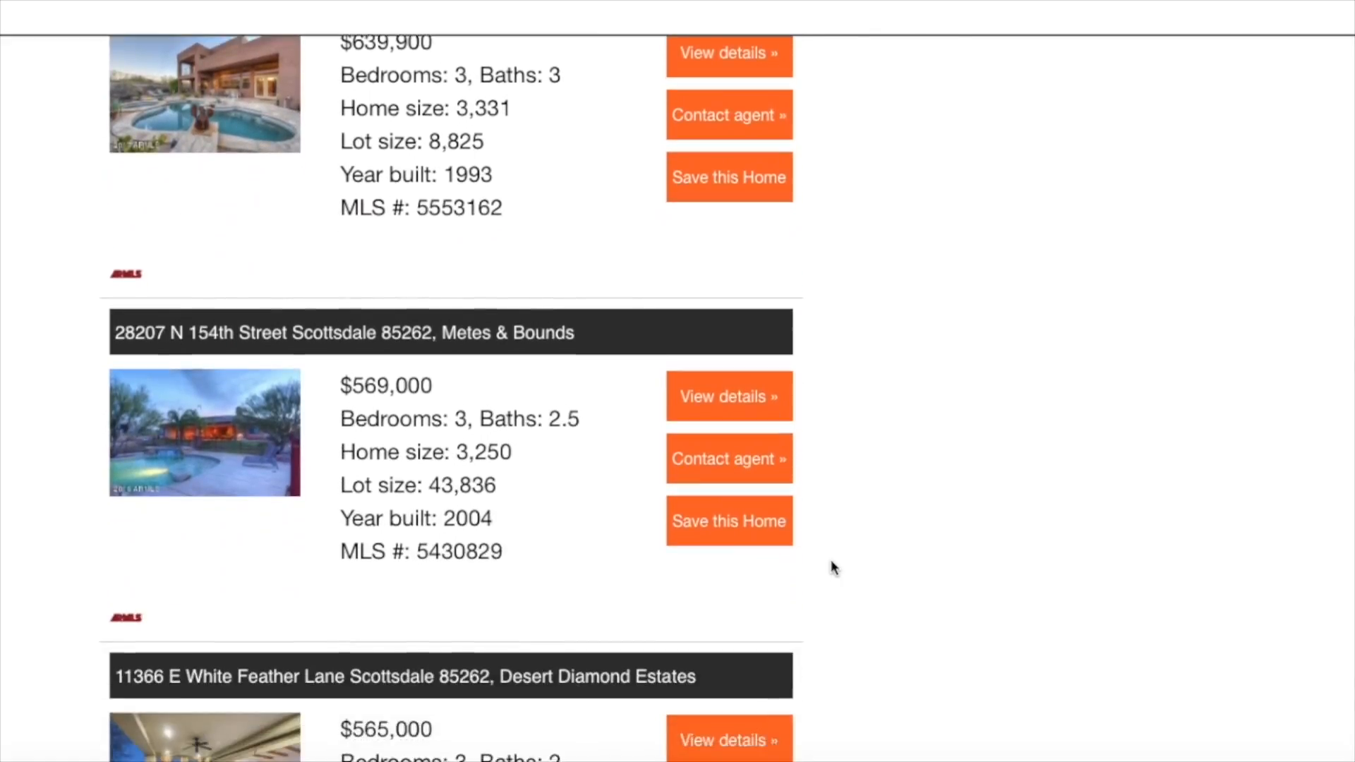
{"action": "scroll", "coordinate": [833, 568], "scroll_direction": "down", "scroll_amount": 9}
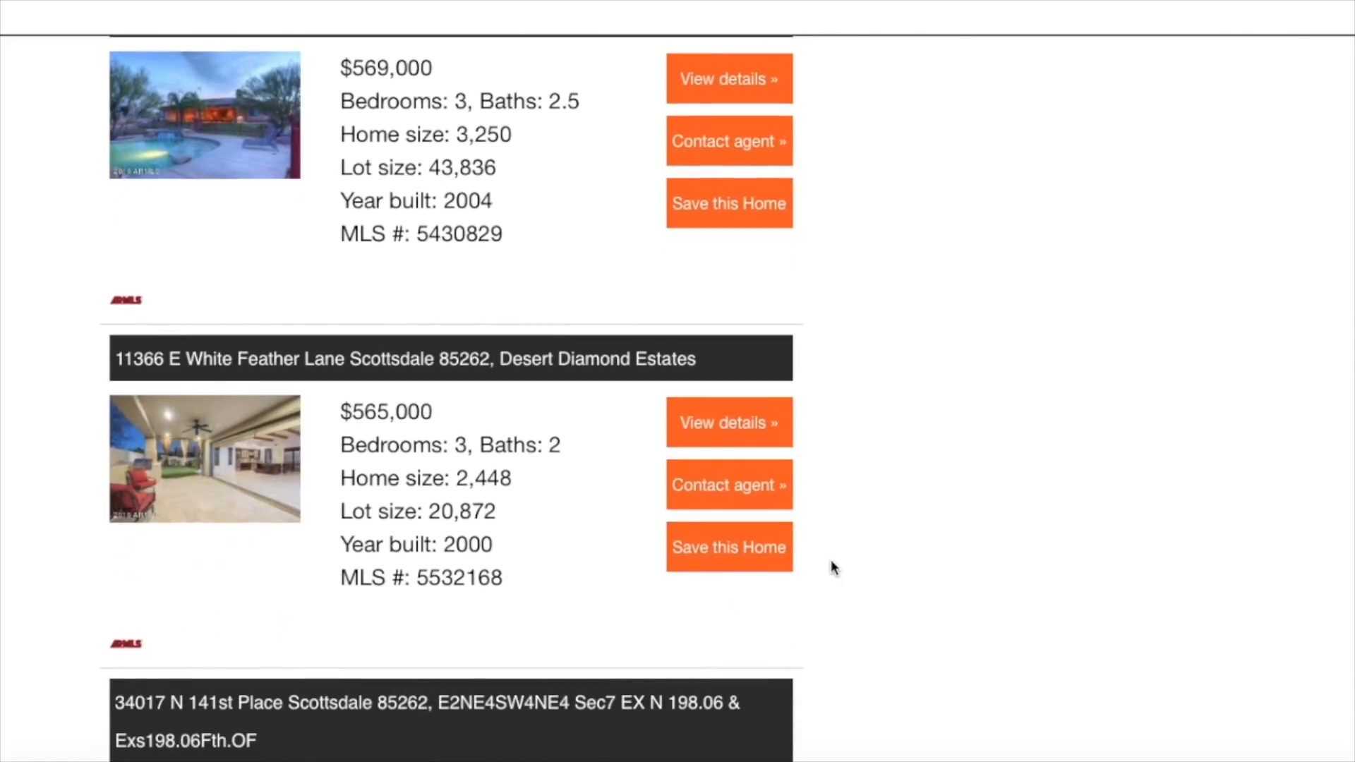
{"action": "scroll", "coordinate": [833, 568], "scroll_direction": "down", "scroll_amount": 17}
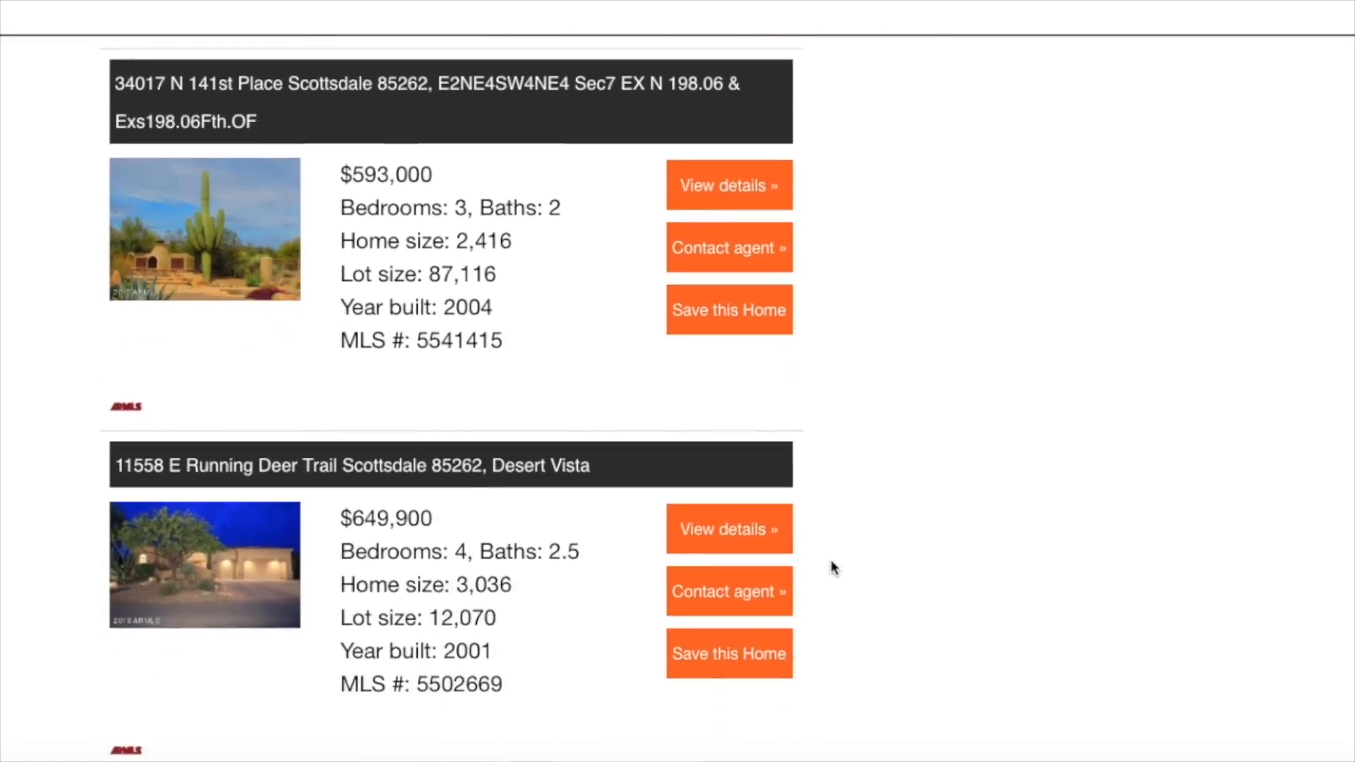
{"action": "scroll", "coordinate": [834, 568], "scroll_direction": "down", "scroll_amount": 16}
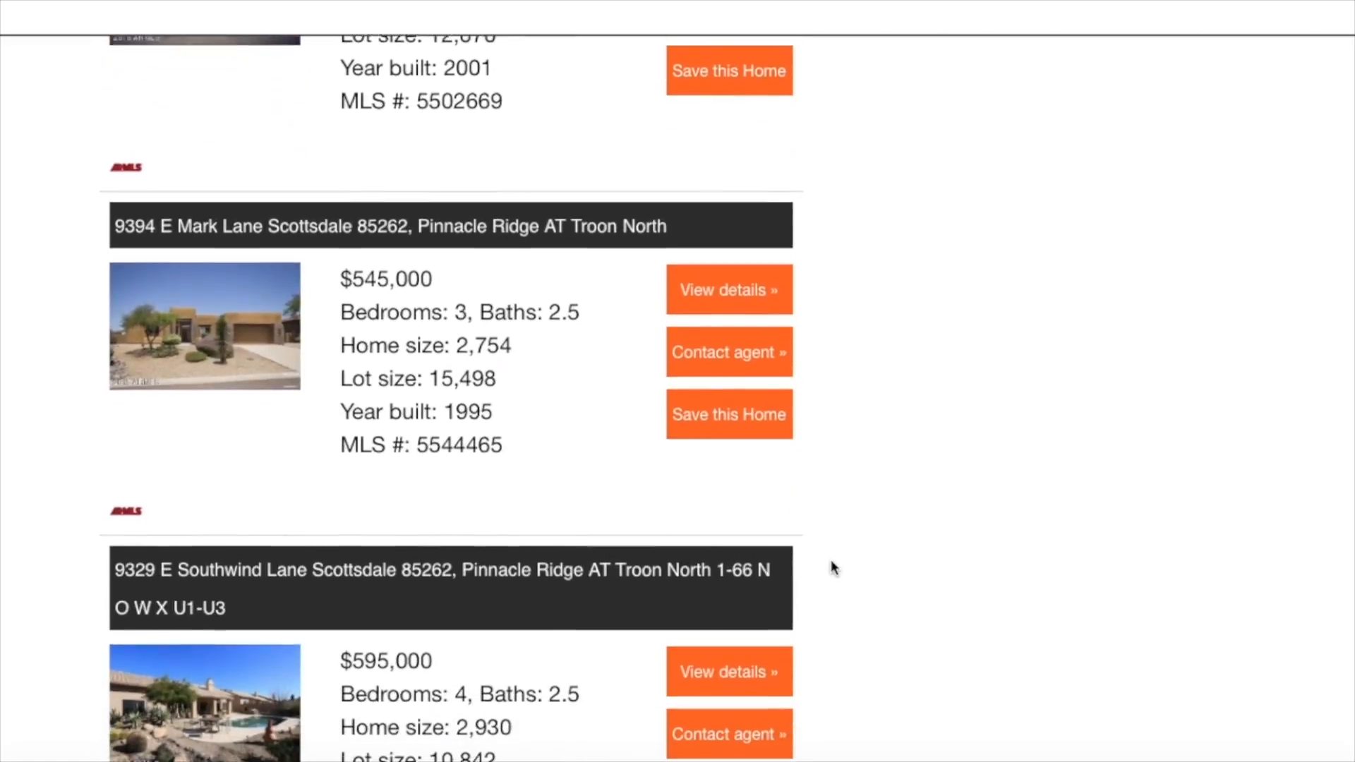
{"action": "scroll", "coordinate": [833, 568], "scroll_direction": "down", "scroll_amount": 10}
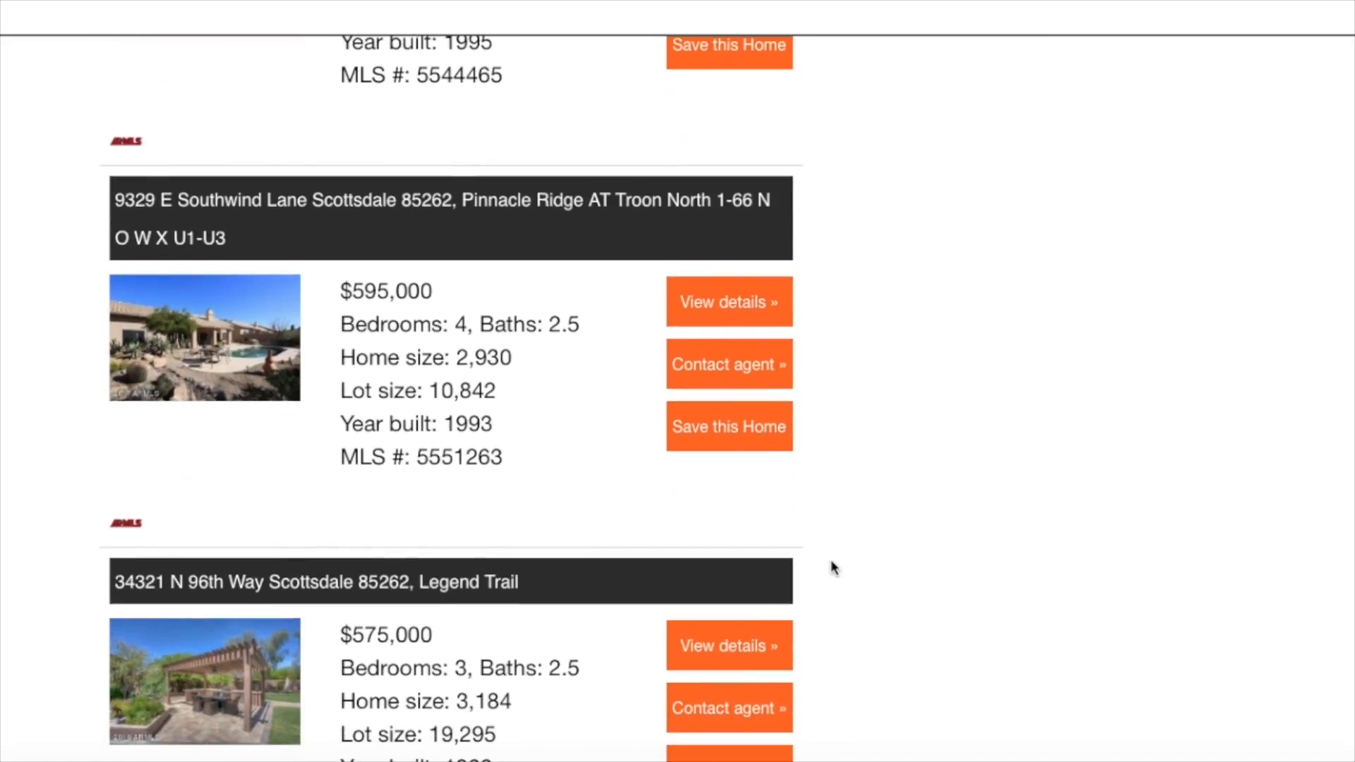
{"action": "scroll", "coordinate": [833, 568], "scroll_direction": "down", "scroll_amount": 15}
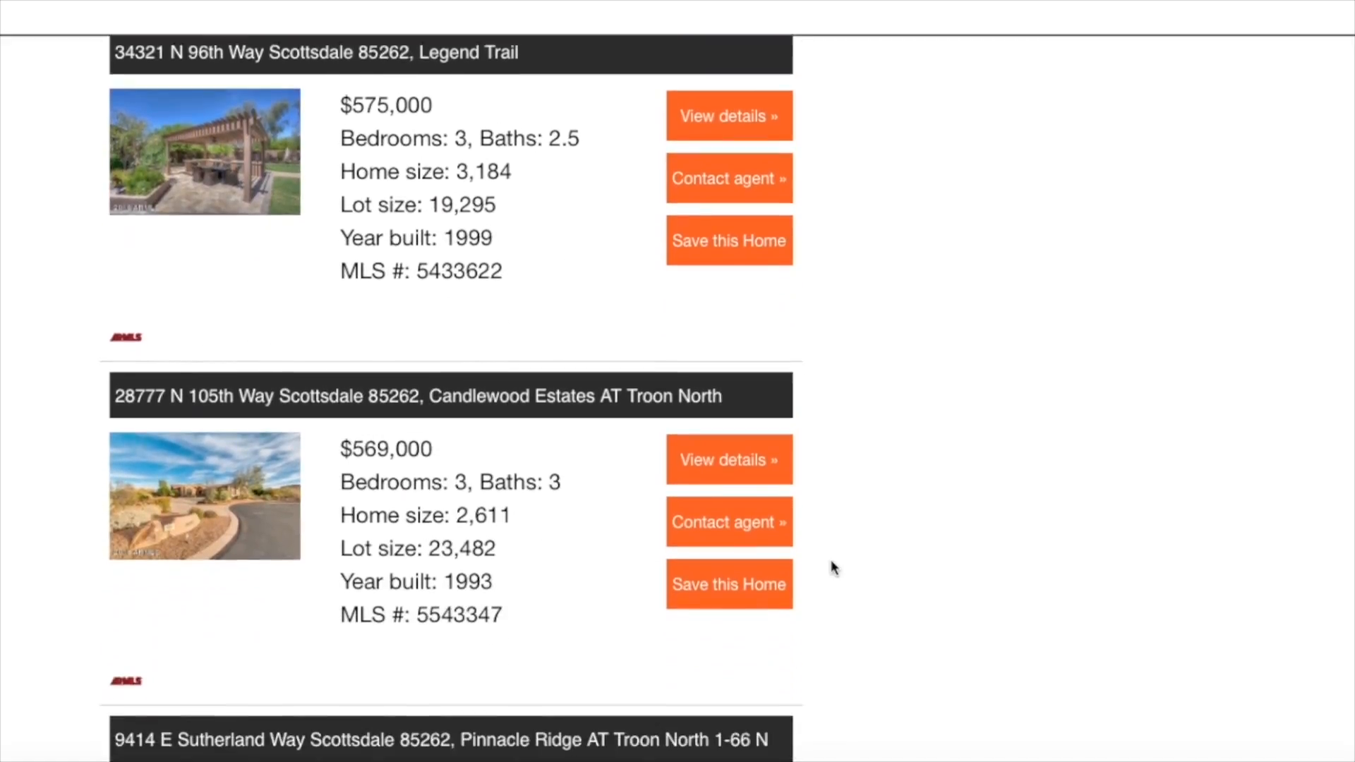
{"action": "scroll", "coordinate": [832, 565], "scroll_direction": "down", "scroll_amount": 5}
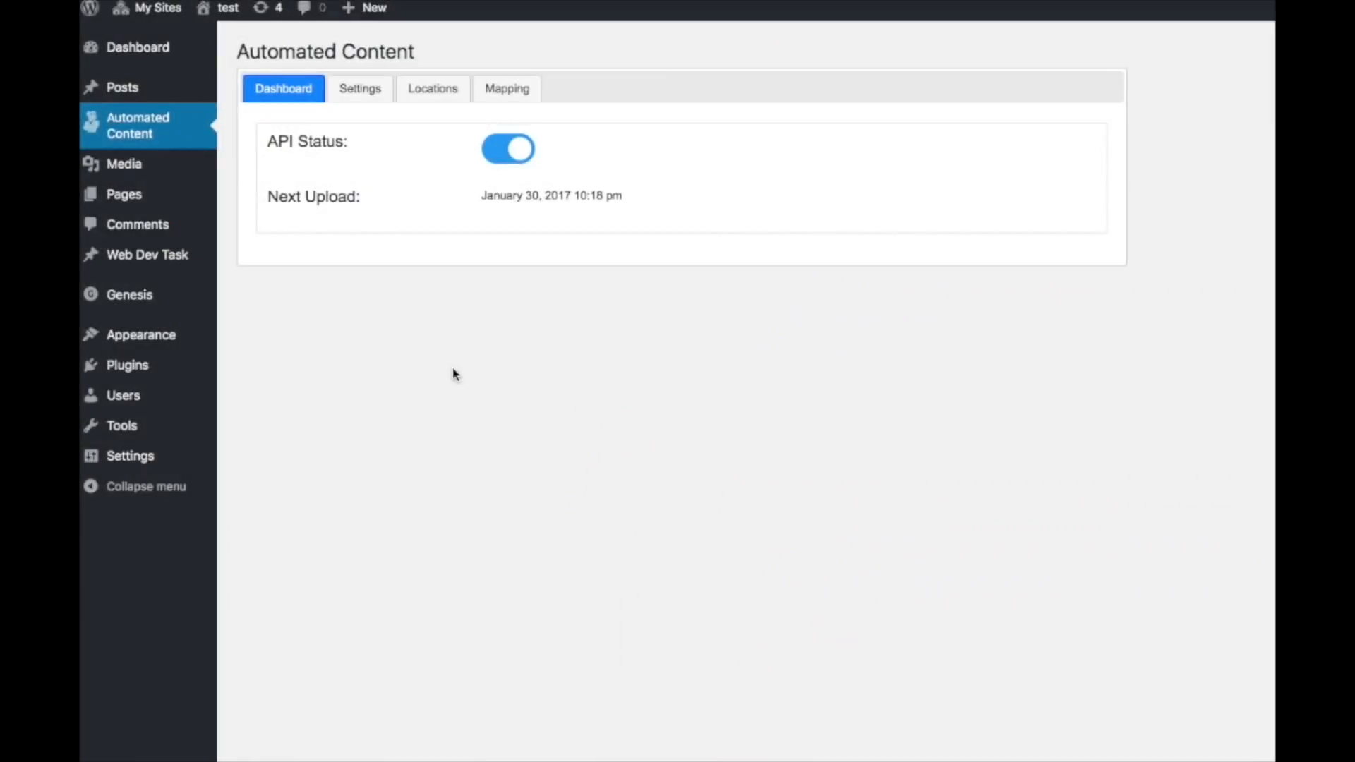